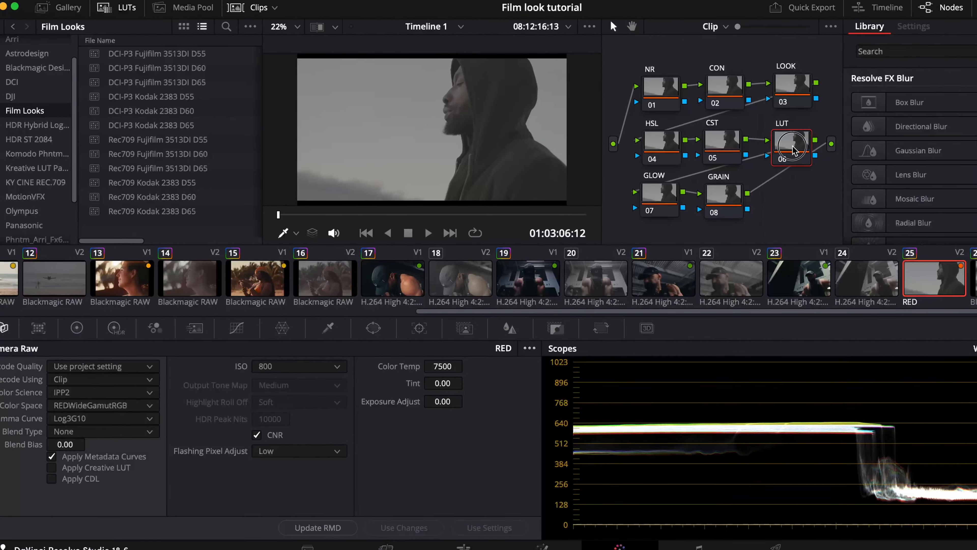
pyautogui.click(911, 199)
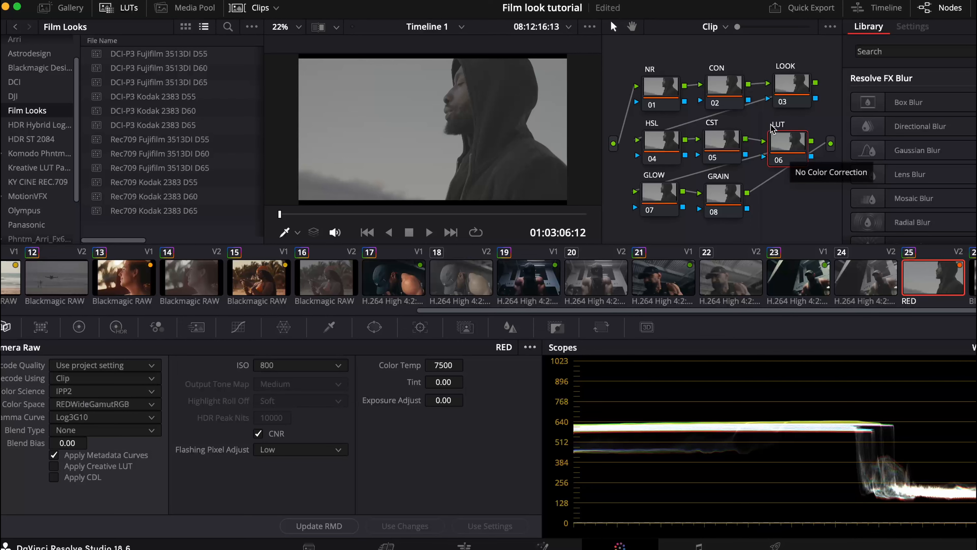
pyautogui.moveTo(780, 136); pyautogui.dragTo(780, 133)
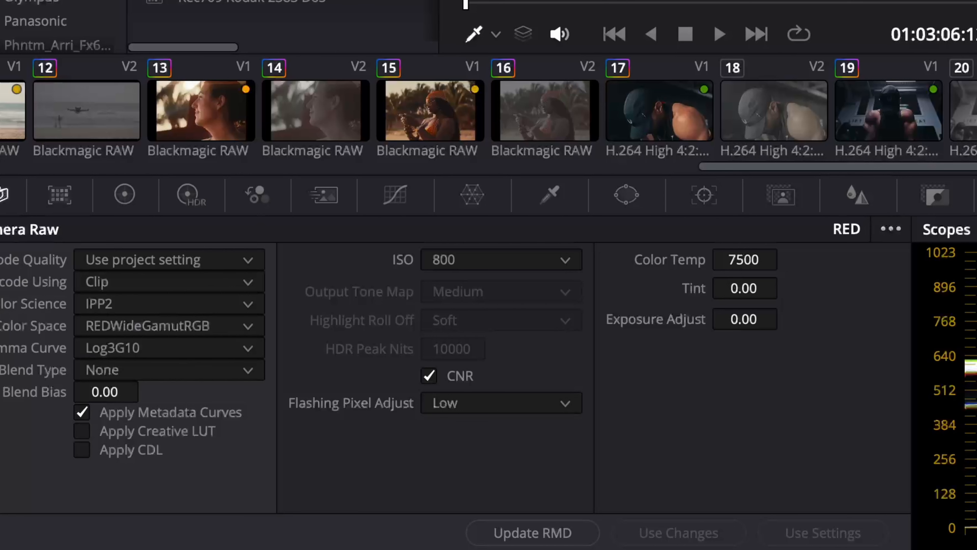
# Search the effects library for "colo" and apply the Color Space Transform effect to the CST node (05)
pyautogui.click(888, 52)
pyautogui.write('col')
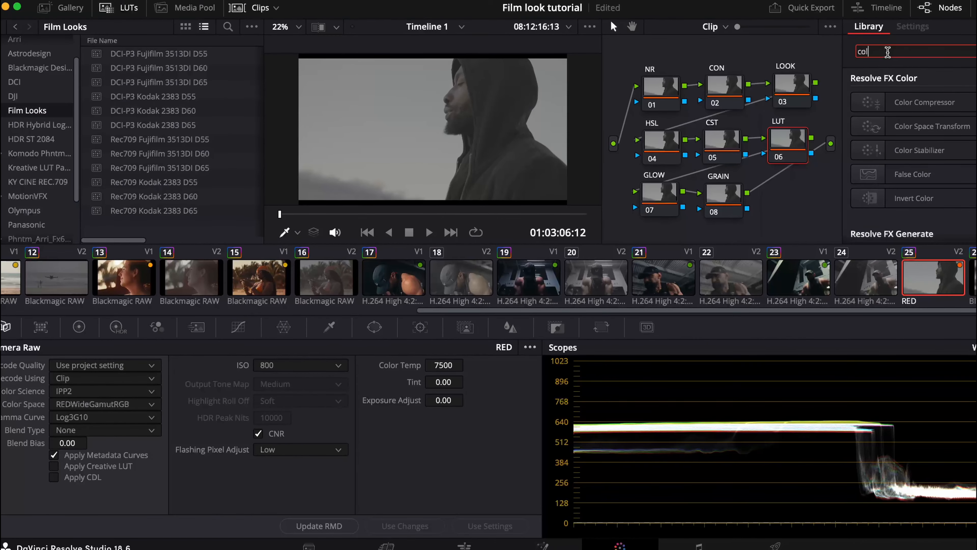
pyautogui.write('o')
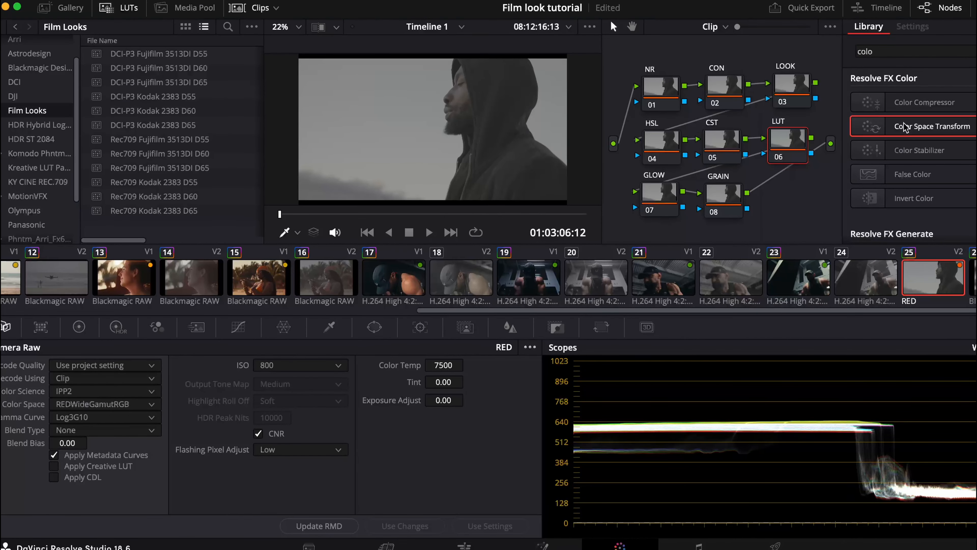
pyautogui.moveTo(916, 127); pyautogui.dragTo(733, 151)
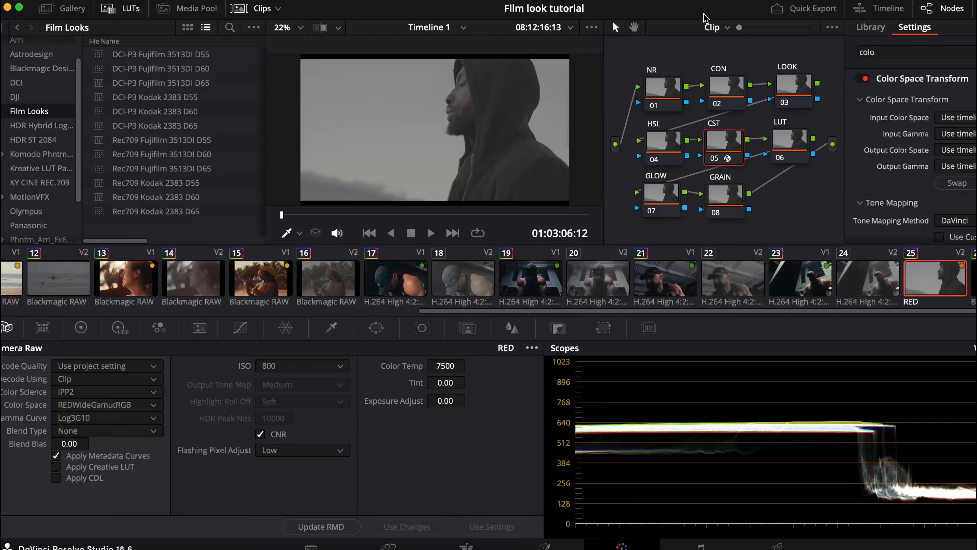
pyautogui.moveTo(707, 10); pyautogui.dragTo(682, 12)
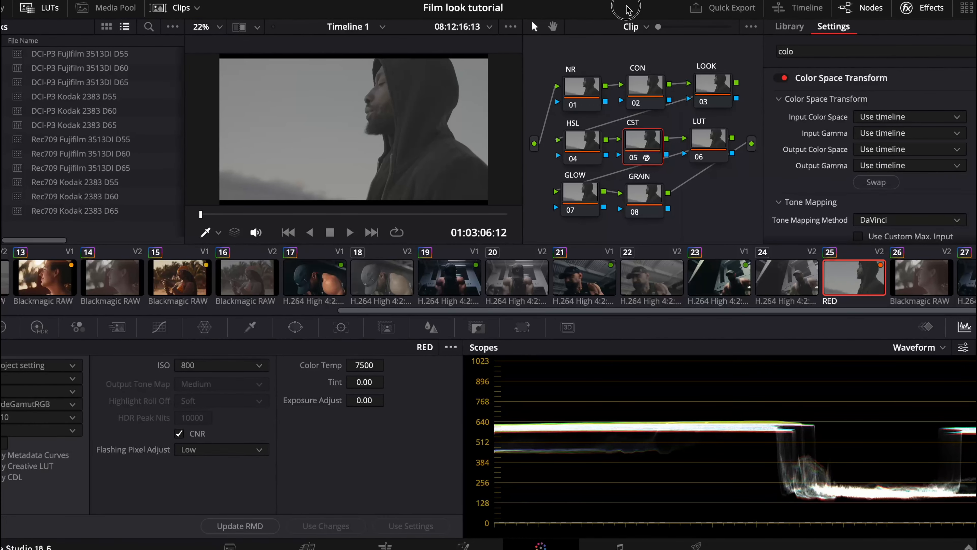
# Set the Color Space Transform's input color space to REDWideGamutRGB and its input gamma to RED Log3G10
pyautogui.click(913, 121)
pyautogui.scroll(-10, 912, 119)
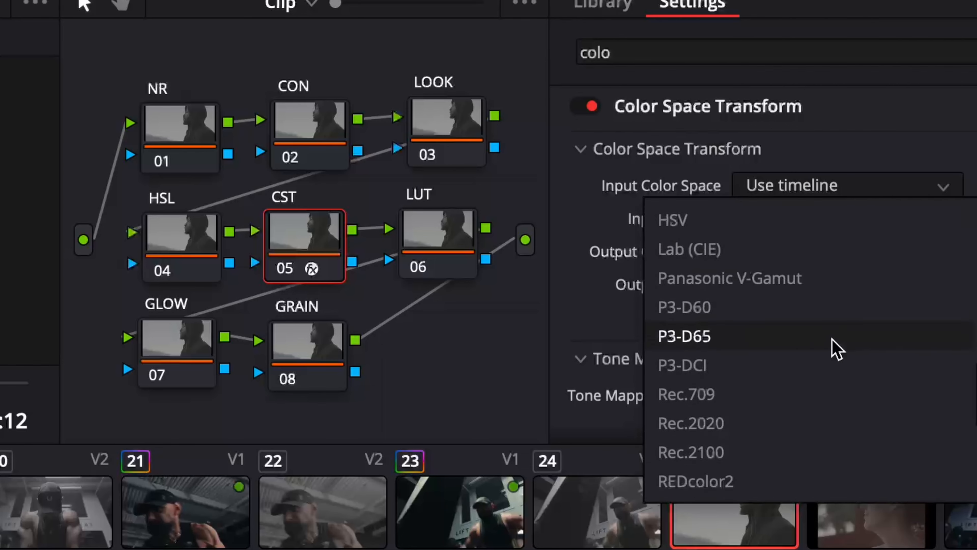
pyautogui.scroll(-5, 837, 348)
pyautogui.click(812, 396)
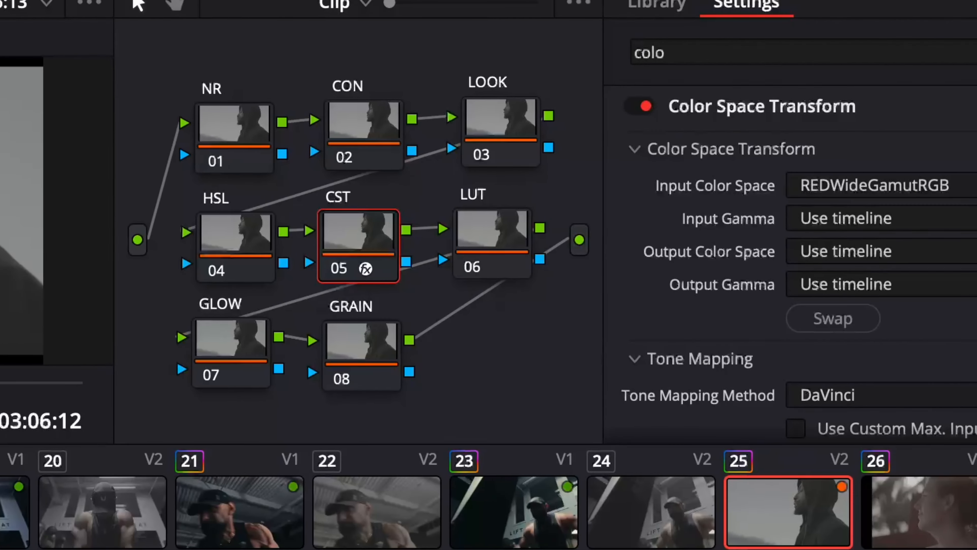
pyautogui.click(827, 218)
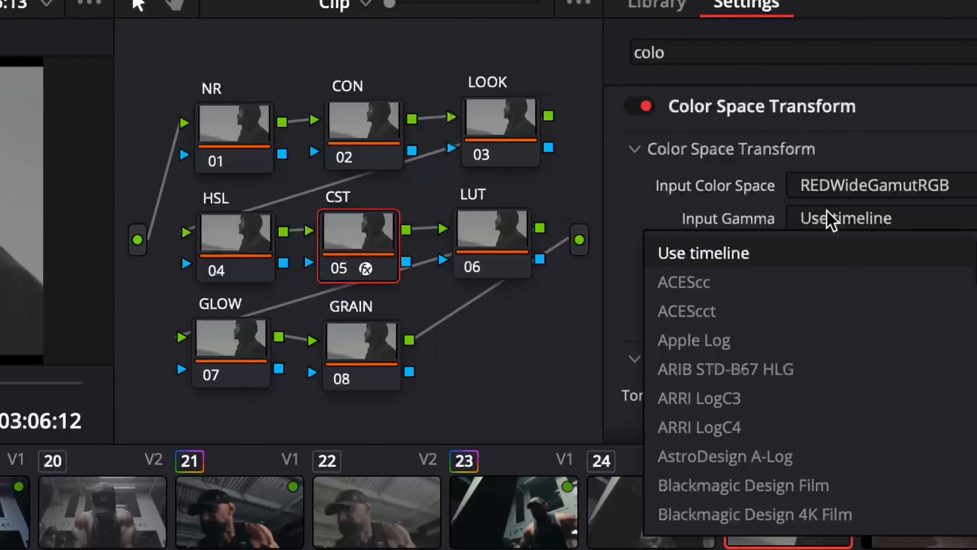
pyautogui.scroll(-5, 829, 218)
pyautogui.scroll(-3, 836, 458)
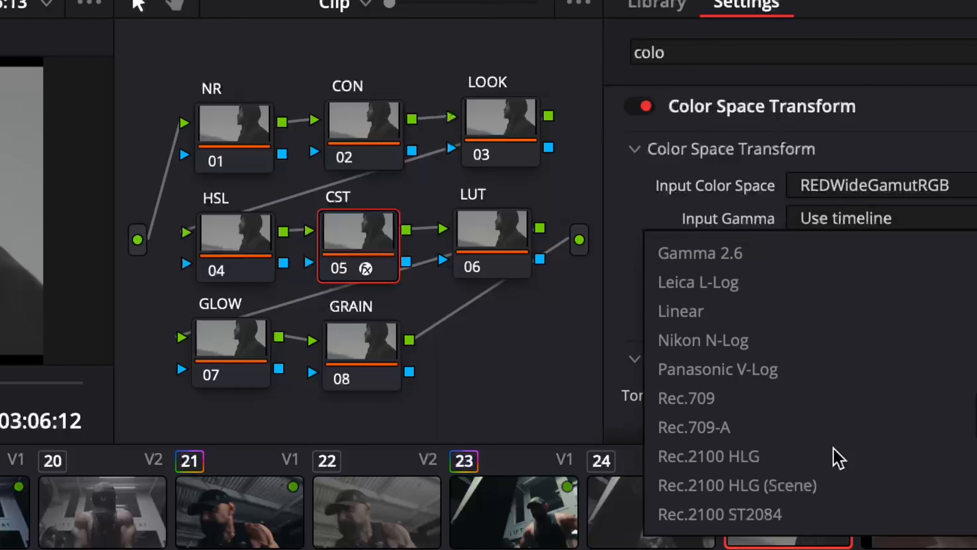
pyautogui.scroll(-4, 835, 458)
pyautogui.click(802, 458)
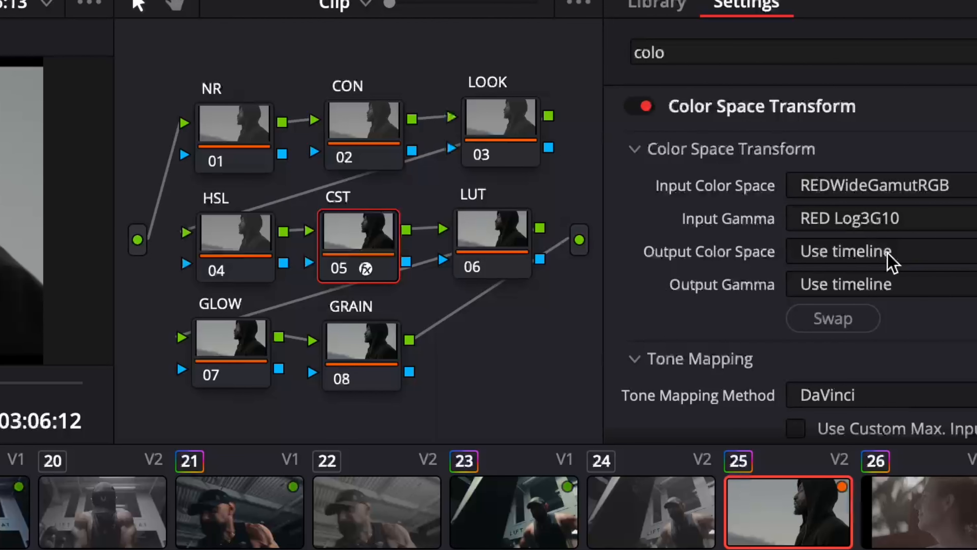
# Set the Color Space Transform's output color space to Rec.709 and its output gamma to Cineon Film Log
pyautogui.click(891, 263)
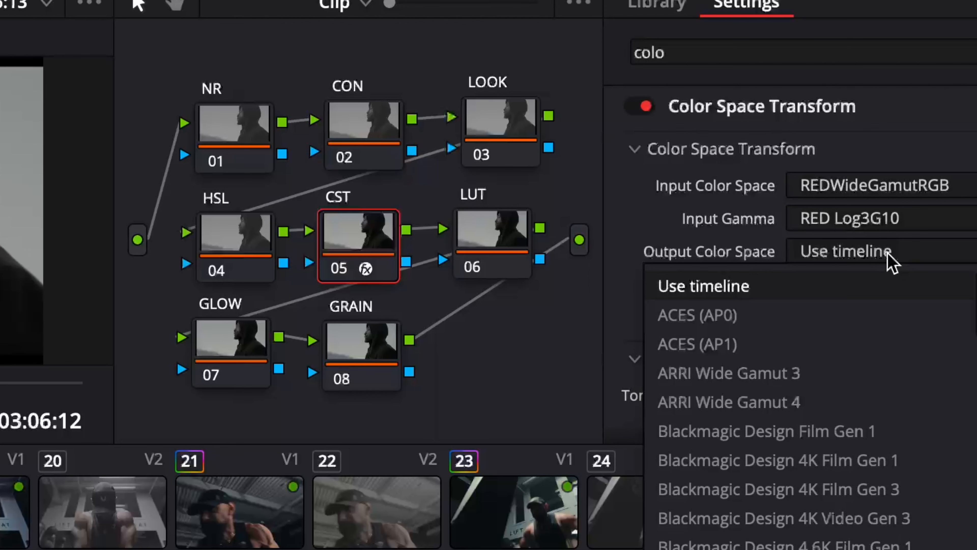
pyautogui.scroll(-10, 894, 257)
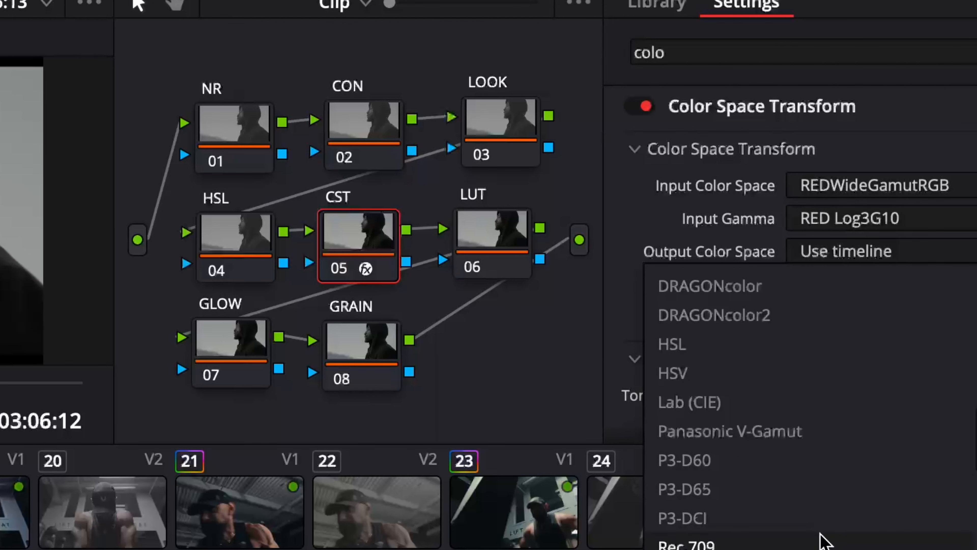
pyautogui.click(825, 539)
pyautogui.click(924, 287)
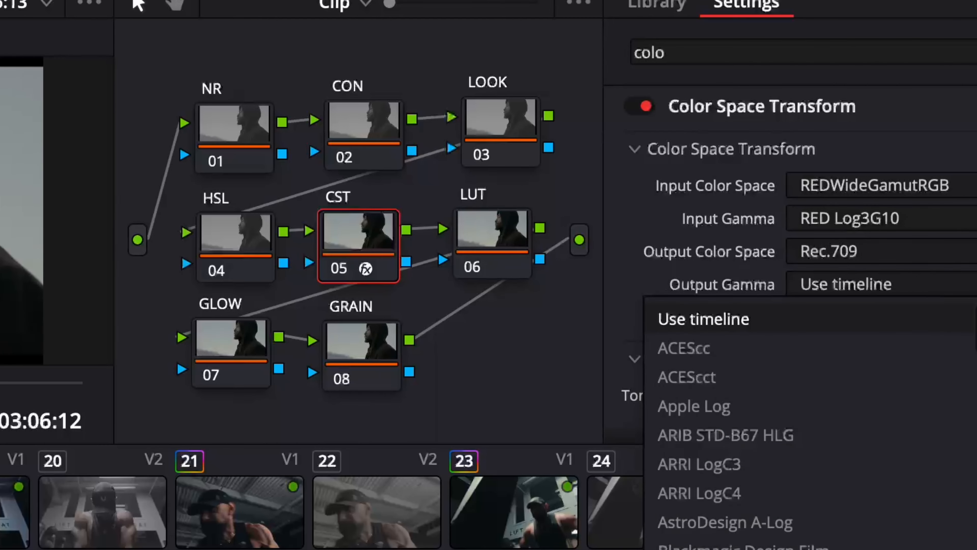
pyautogui.scroll(-3, 922, 287)
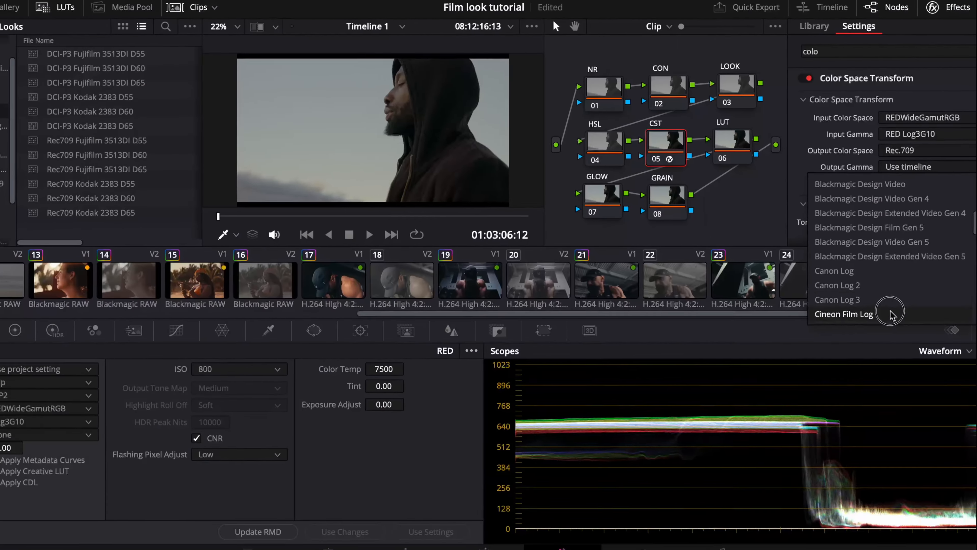
pyautogui.click(891, 314)
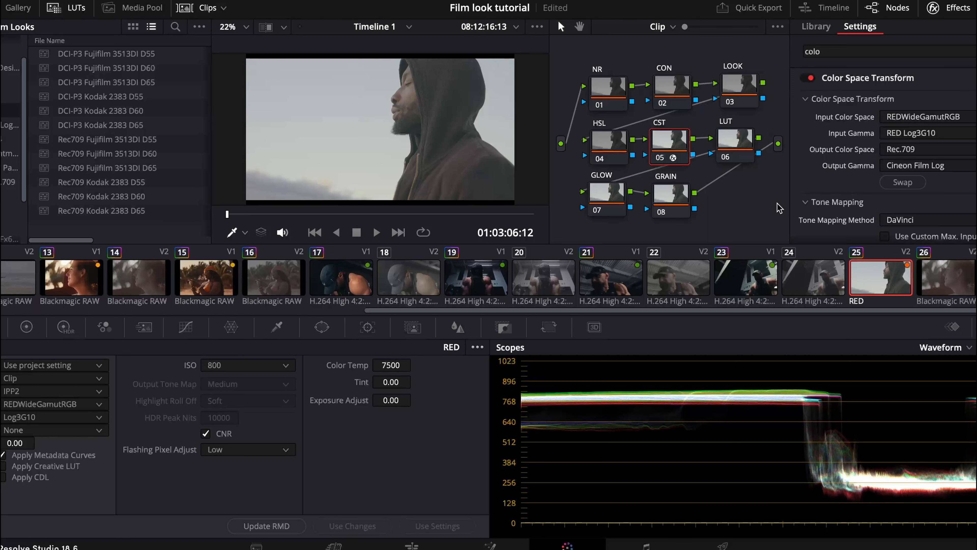
# Apply the Rec709 Kodak 2383 D65 film look LUT to the LUT node (06), and check the CST node's settings
pyautogui.click(736, 153)
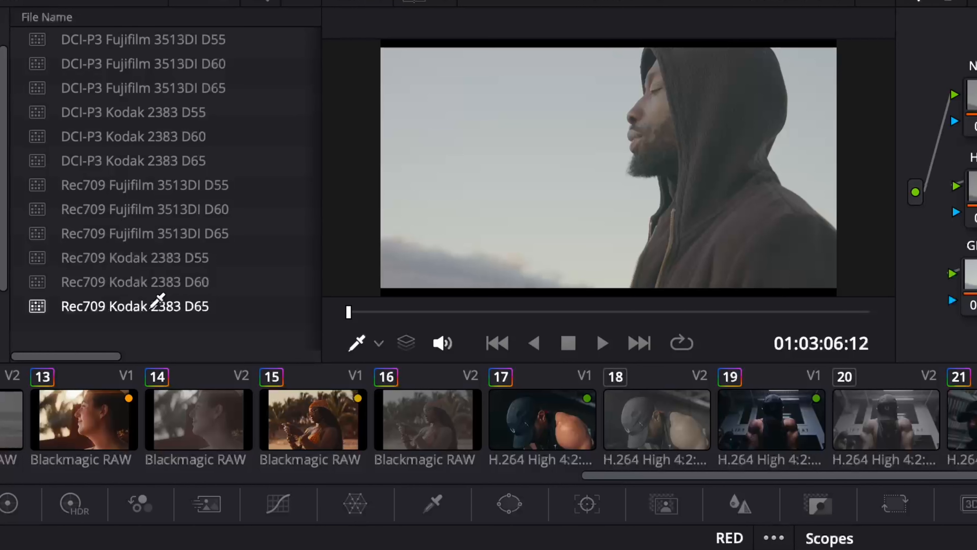
pyautogui.doubleClick(151, 308)
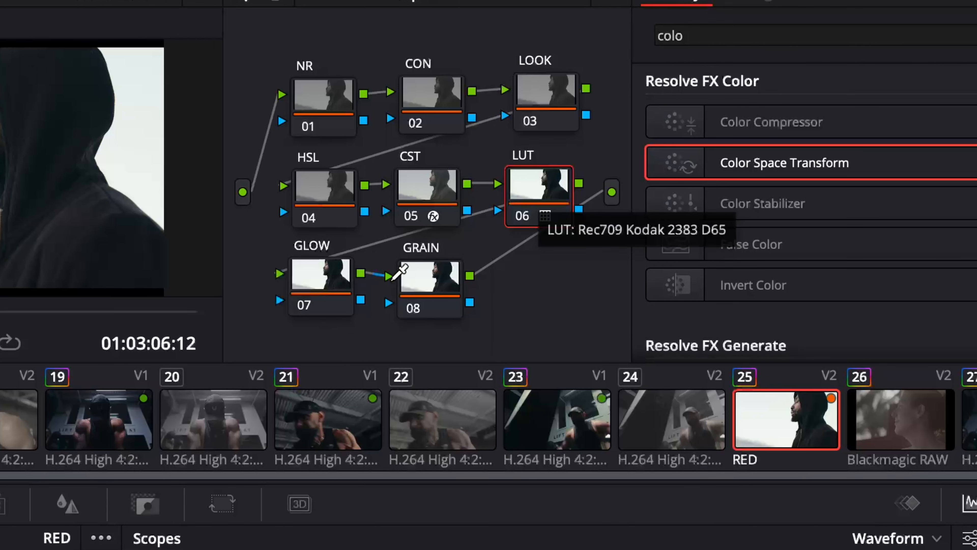
pyautogui.click(413, 208)
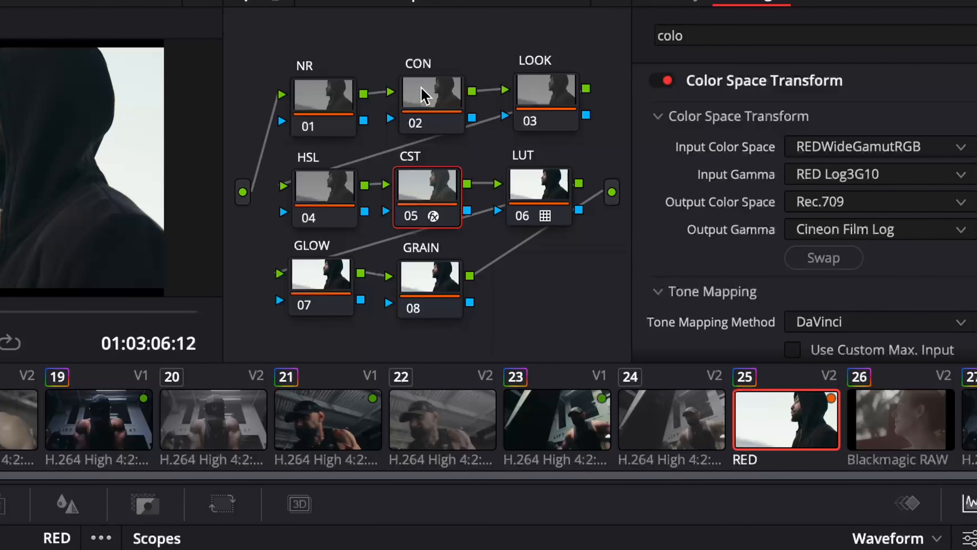
# Select the CON node (02), try a camera raw ISO of 320, and set the ISO to 800
pyautogui.click(423, 95)
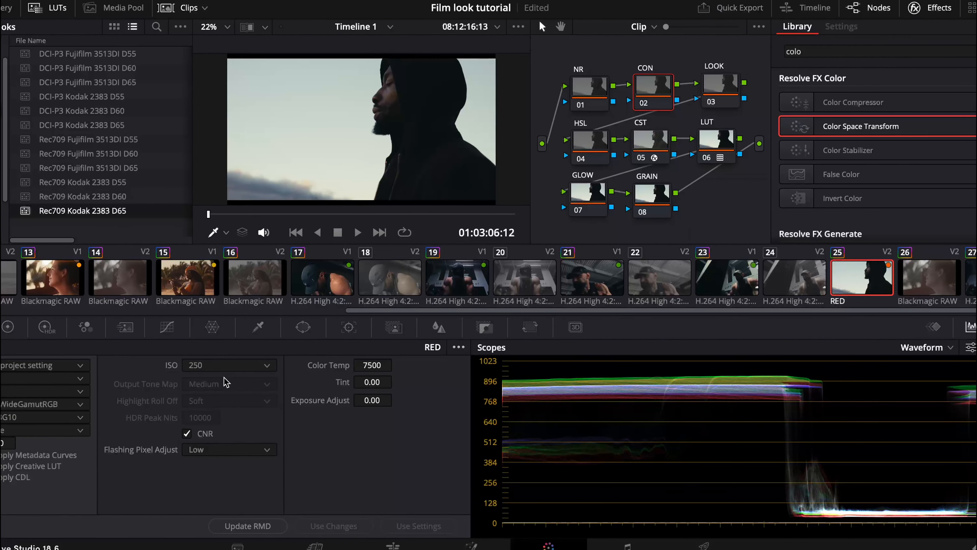
pyautogui.click(223, 365)
pyautogui.click(221, 453)
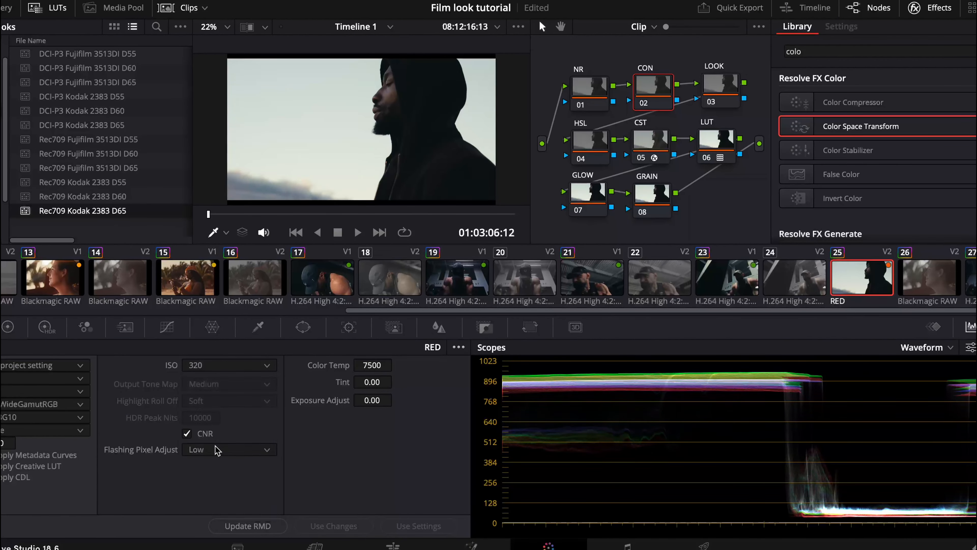
pyautogui.click(243, 371)
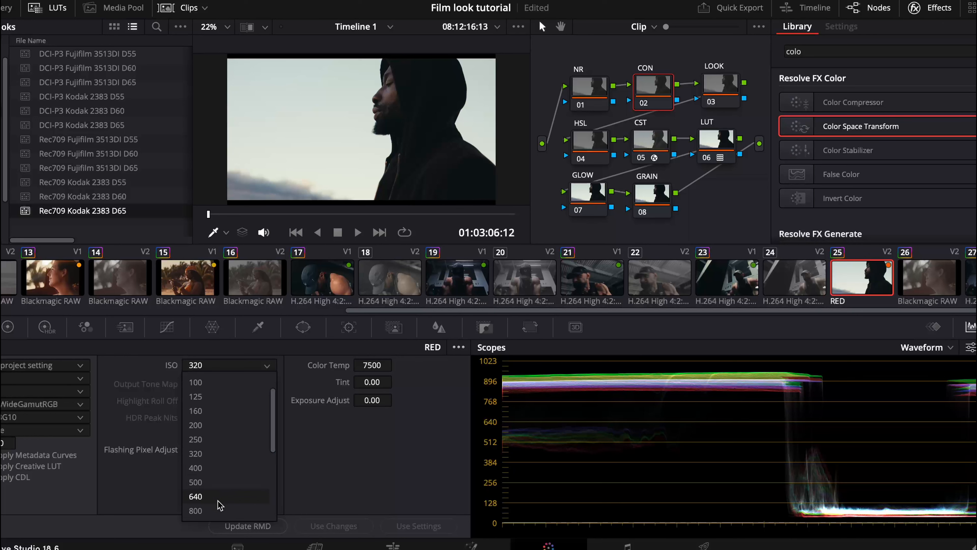
pyautogui.click(217, 510)
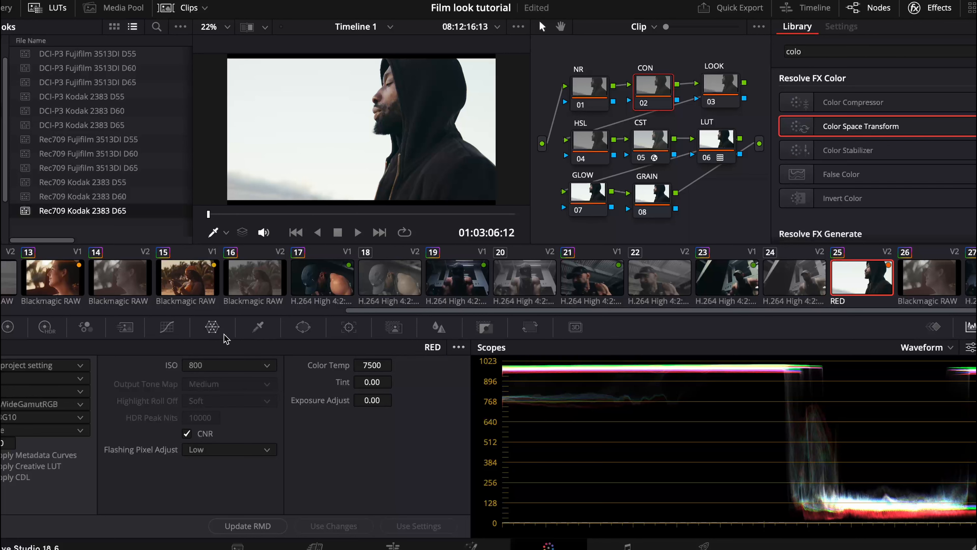
# Add two control points to the CON node's custom curve, one at the shadow peak and one at the highlight peak of the histogram
pyautogui.click(172, 330)
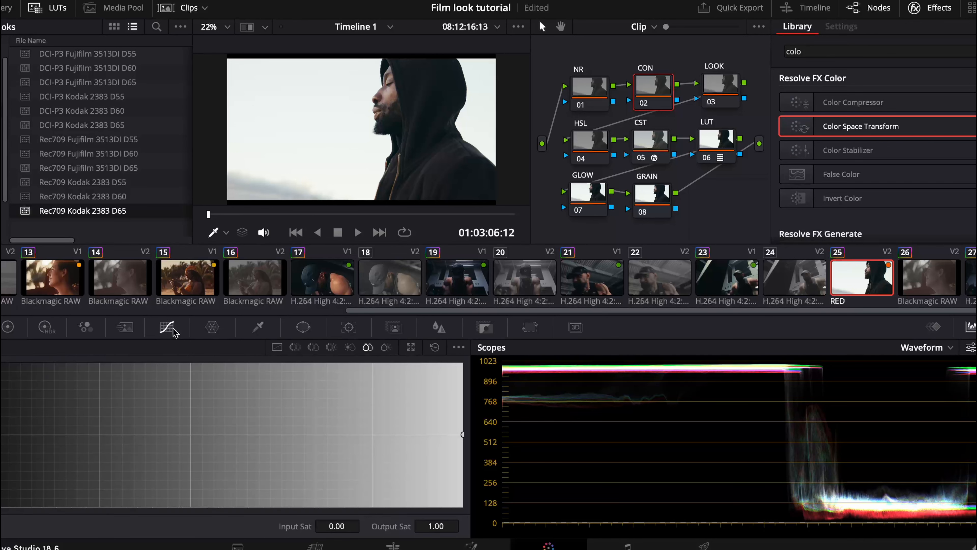
pyautogui.click(277, 347)
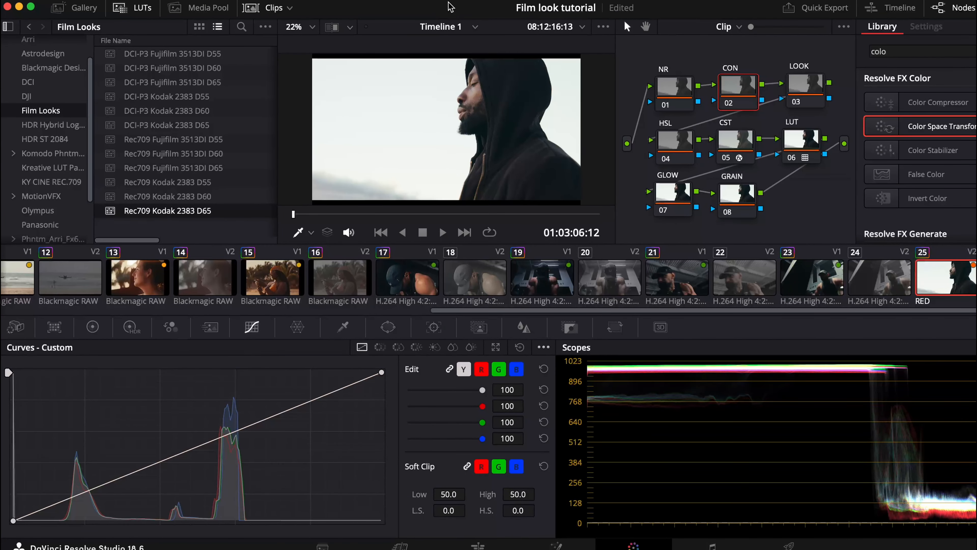
pyautogui.click(83, 493)
pyautogui.click(231, 435)
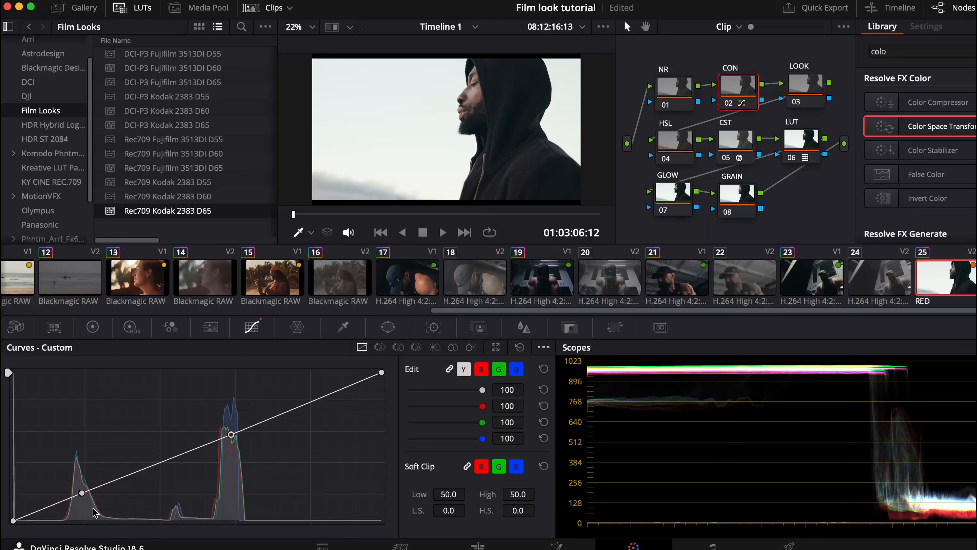
# Shape a gentle S-curve on the CON node by lowering the shadow point and slightly raising the highlight point
pyautogui.moveTo(82, 494); pyautogui.dragTo(82, 497)
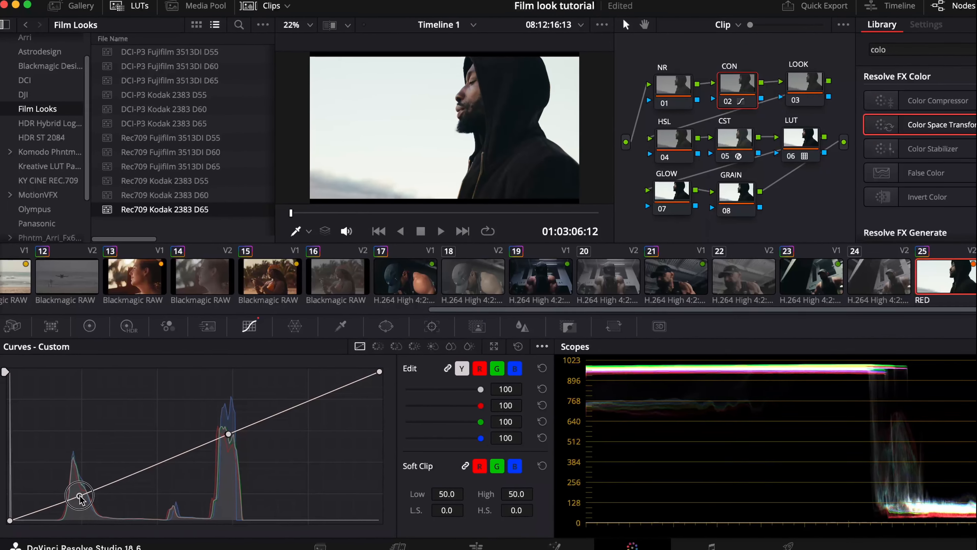
pyautogui.moveTo(82, 497); pyautogui.dragTo(82, 495)
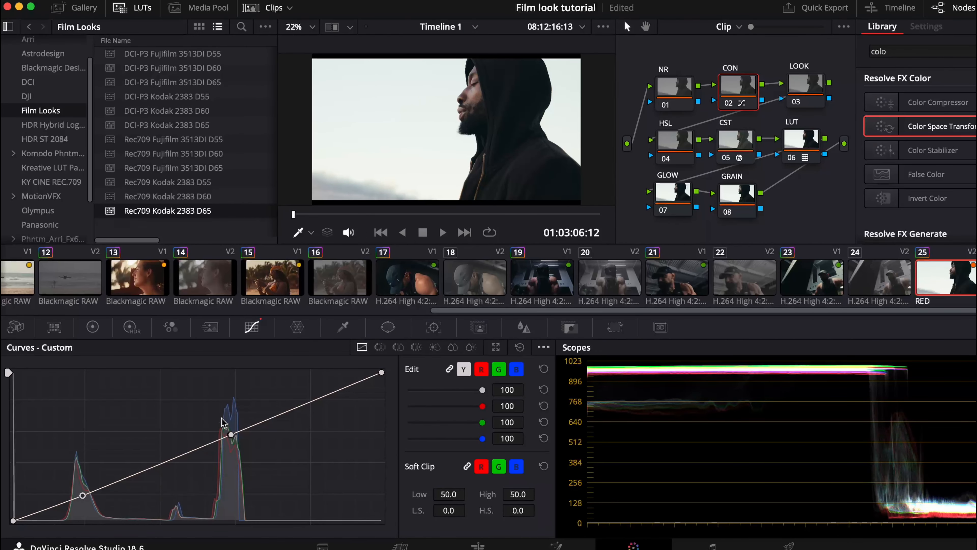
pyautogui.moveTo(231, 429); pyautogui.dragTo(231, 431)
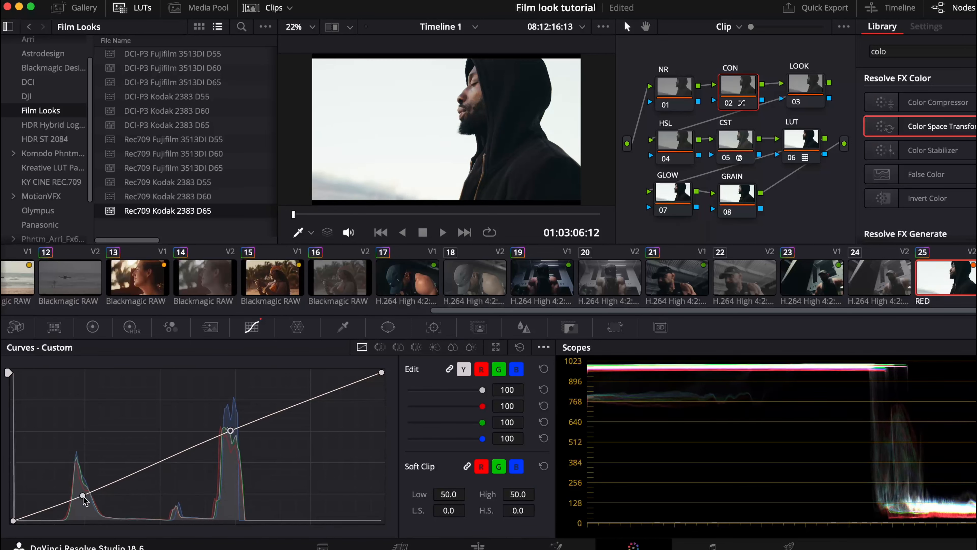
pyautogui.moveTo(83, 495); pyautogui.dragTo(81, 504)
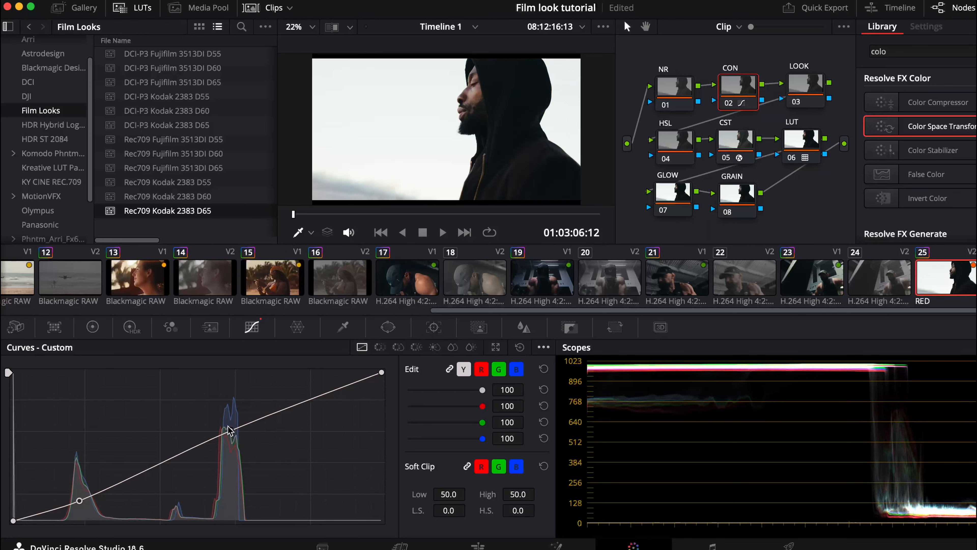
pyautogui.moveTo(229, 427); pyautogui.dragTo(230, 428)
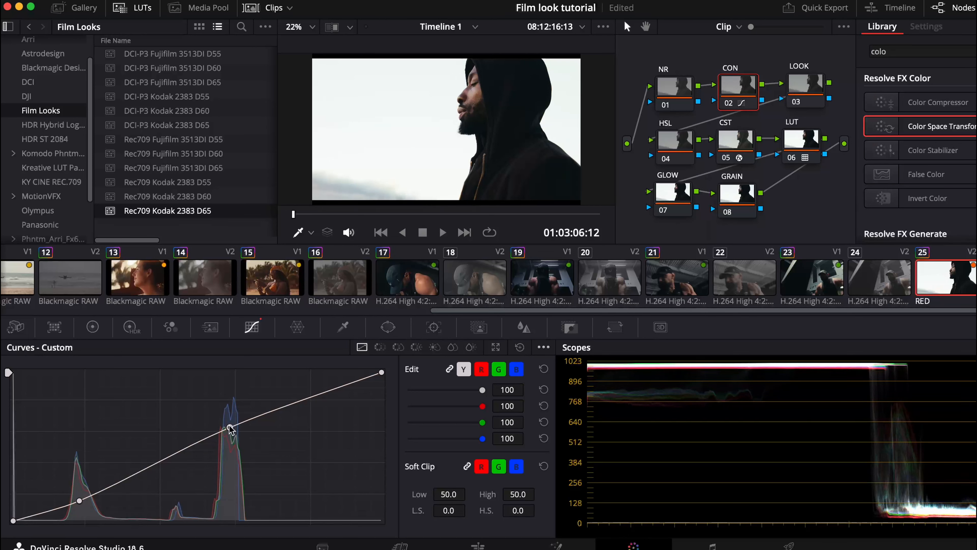
# Bring up the Highlight wheel in the HDR color wheels and preview which image areas its zone affects
pyautogui.click(131, 327)
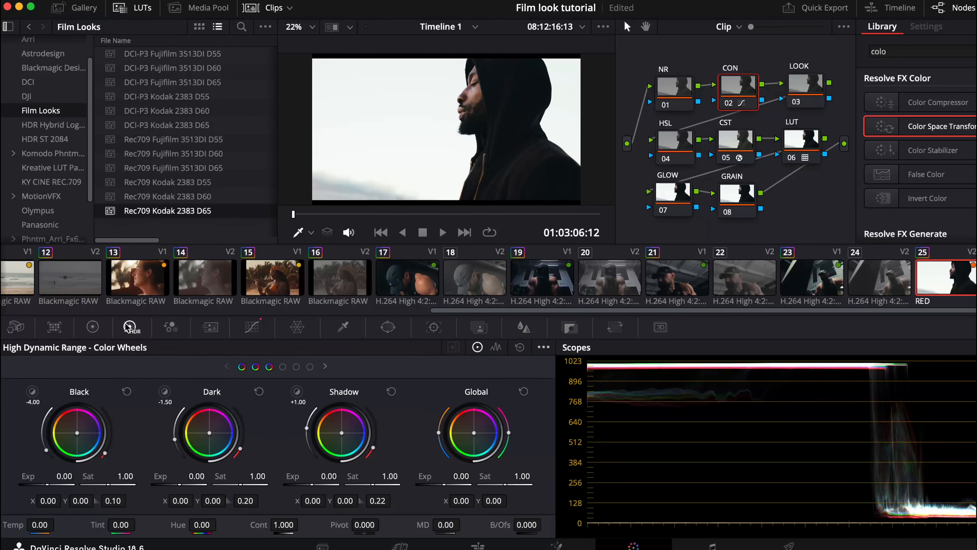
pyautogui.click(283, 367)
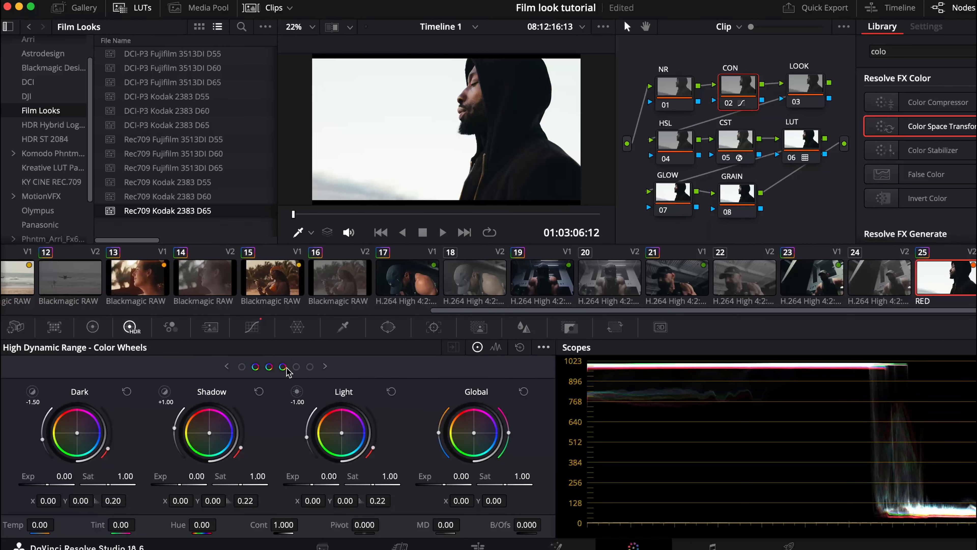
pyautogui.click(296, 367)
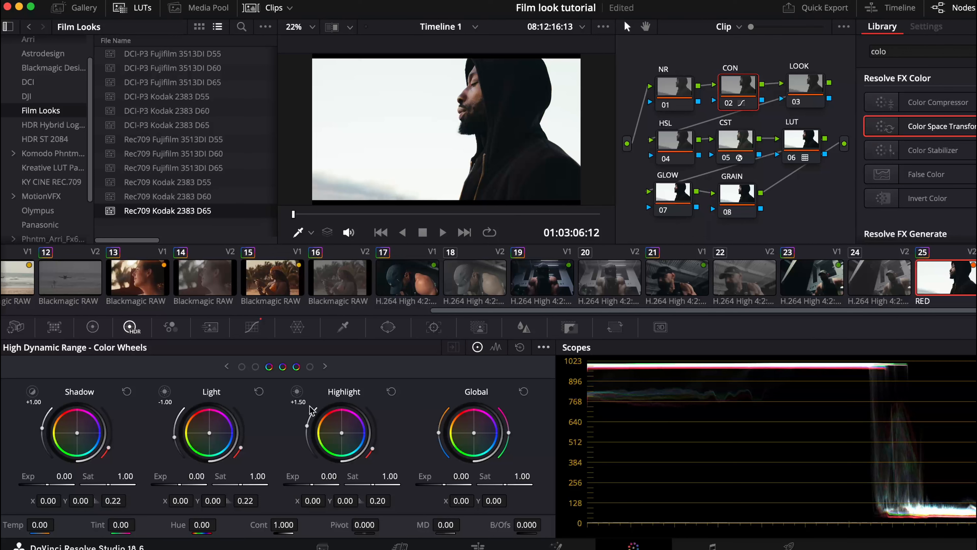
pyautogui.click(297, 391)
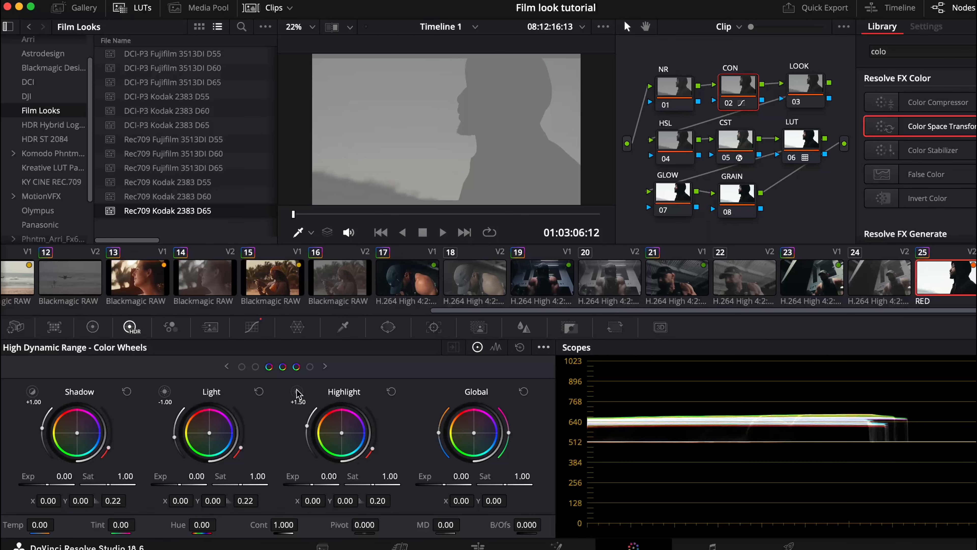
# Turn off the Highlight zone preview, then set the Highlight exposure to -2.15 and the Light exposure to -0.60 on the CON node
pyautogui.click(297, 391)
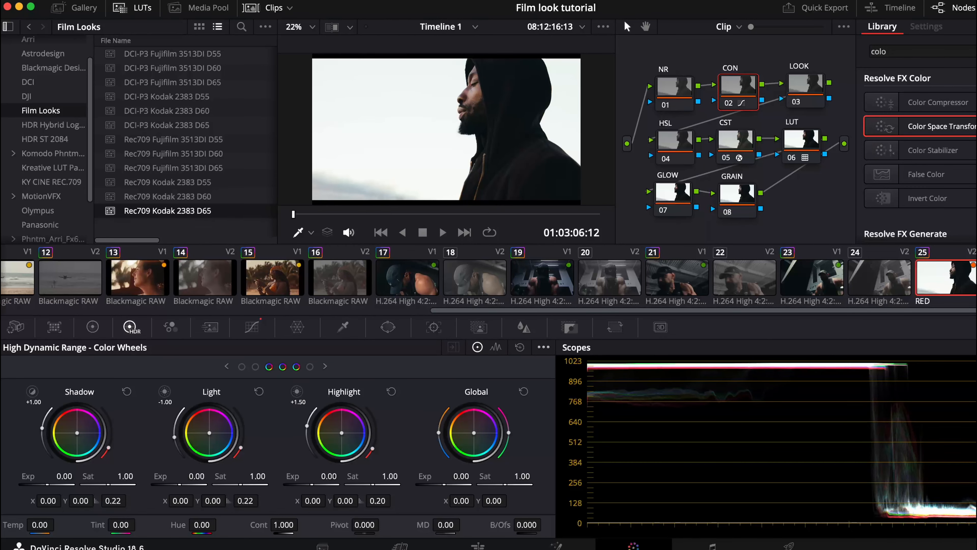
pyautogui.moveTo(307, 488)
pyautogui.mouseDown()
pyautogui.moveTo(235, 500)
pyautogui.moveTo(38, 488)
pyautogui.moveTo(490, 289)
pyautogui.moveTo(198, 268)
pyautogui.mouseUp()
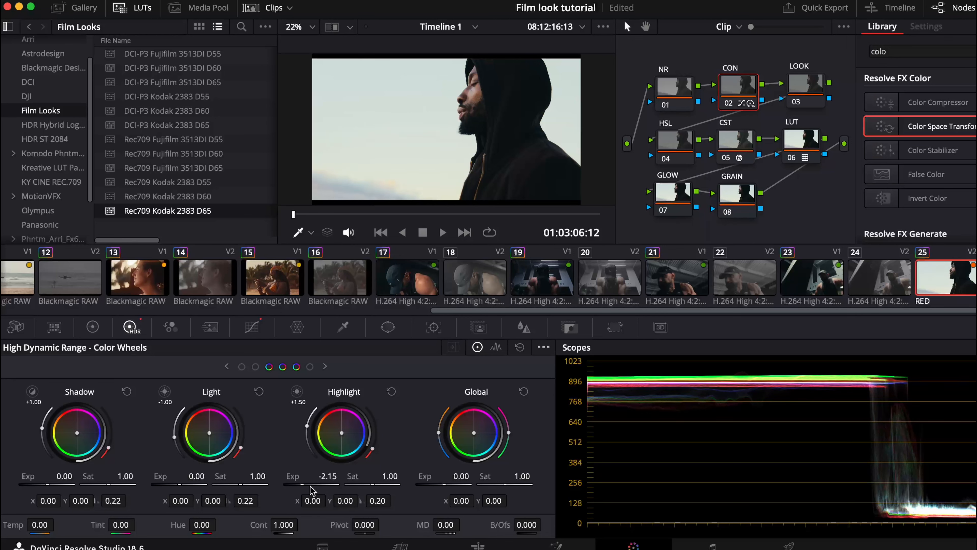
pyautogui.click(164, 391)
pyautogui.moveTo(179, 484)
pyautogui.mouseDown()
pyautogui.moveTo(66, 476)
pyautogui.moveTo(183, 488)
pyautogui.mouseUp()
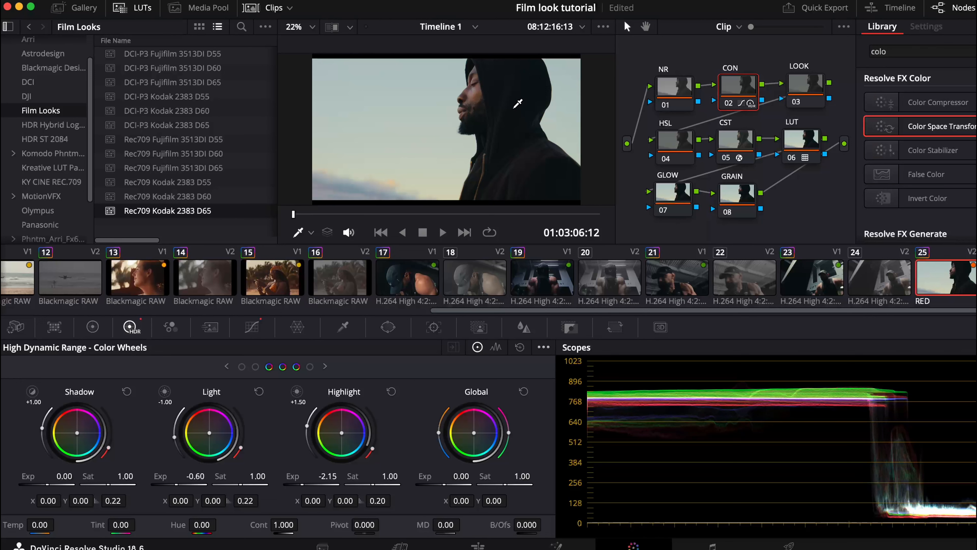
# On the LOOK node (03), add Hue Vs Hue control points for yellow and red and raise the orange hues between them
pyautogui.click(809, 81)
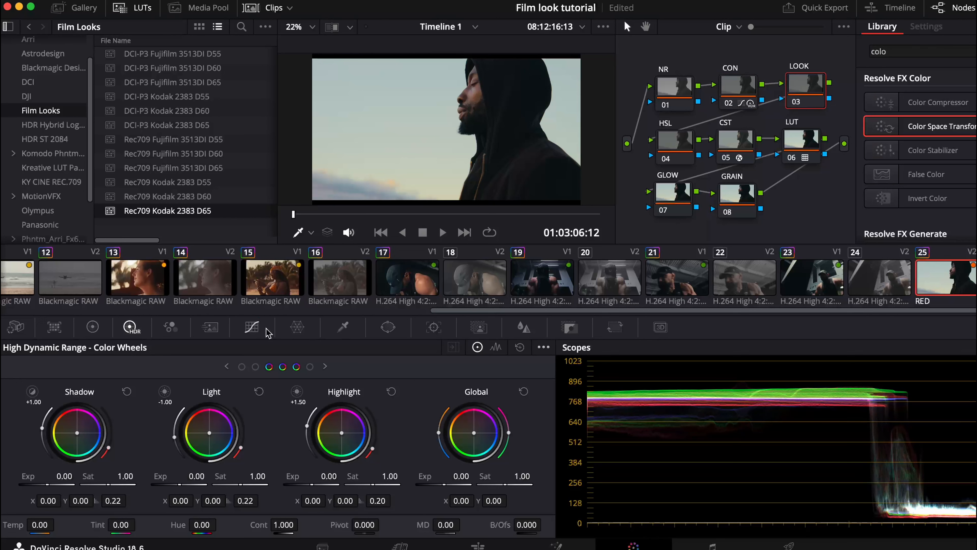
pyautogui.click(252, 328)
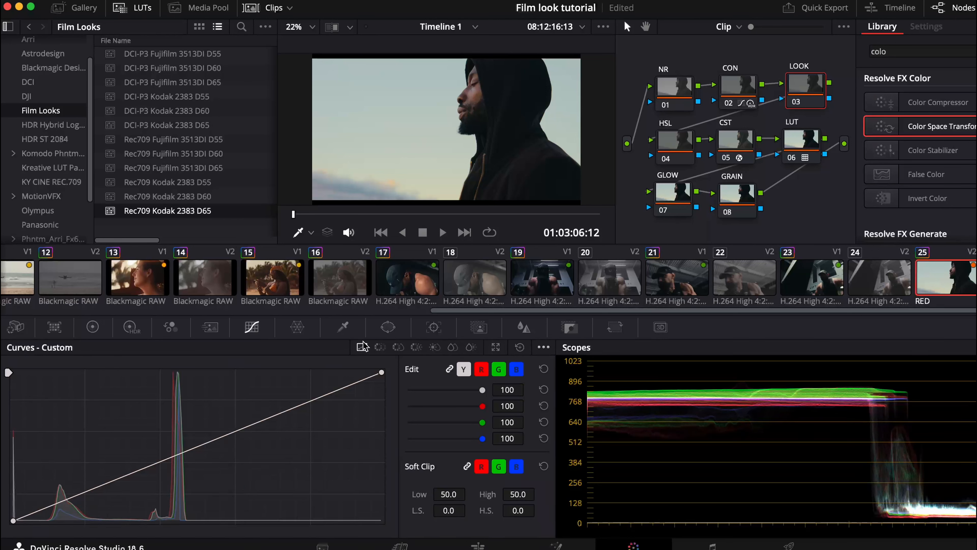
pyautogui.click(380, 347)
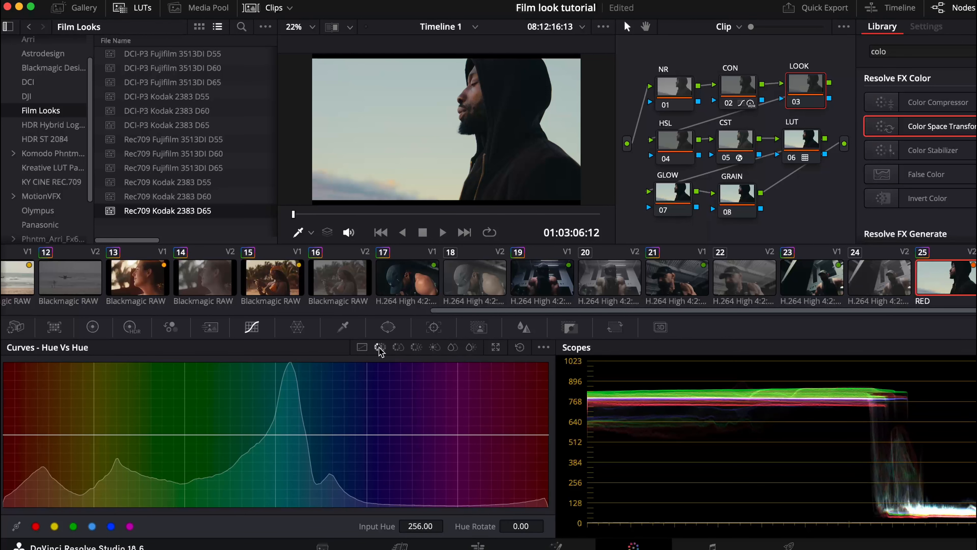
pyautogui.click(55, 526)
pyautogui.click(35, 526)
pyautogui.moveTo(44, 435); pyautogui.dragTo(46, 430)
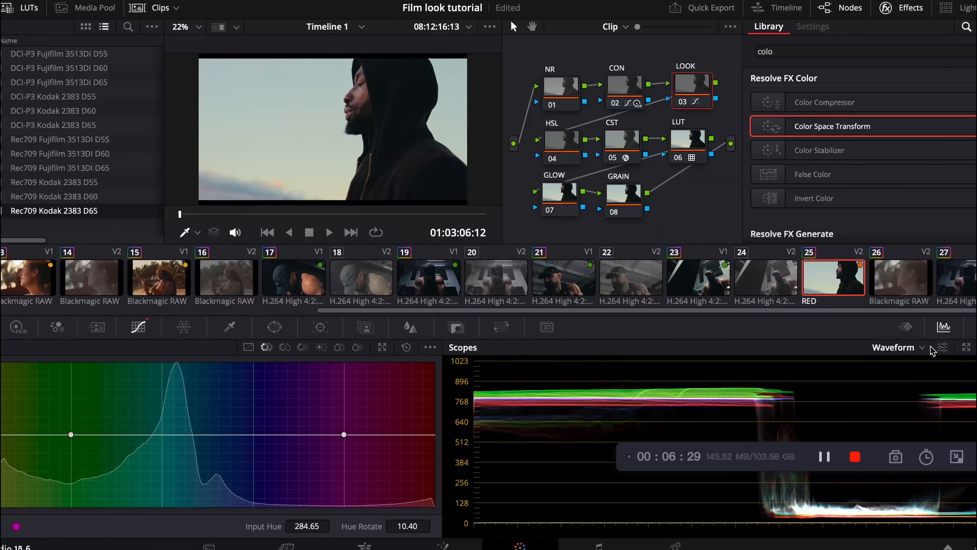
# Switch the scope to the vectorscope and refine the orange Hue Vs Hue point to input hue 281.23 with hue rotate 8.80
pyautogui.click(976, 347)
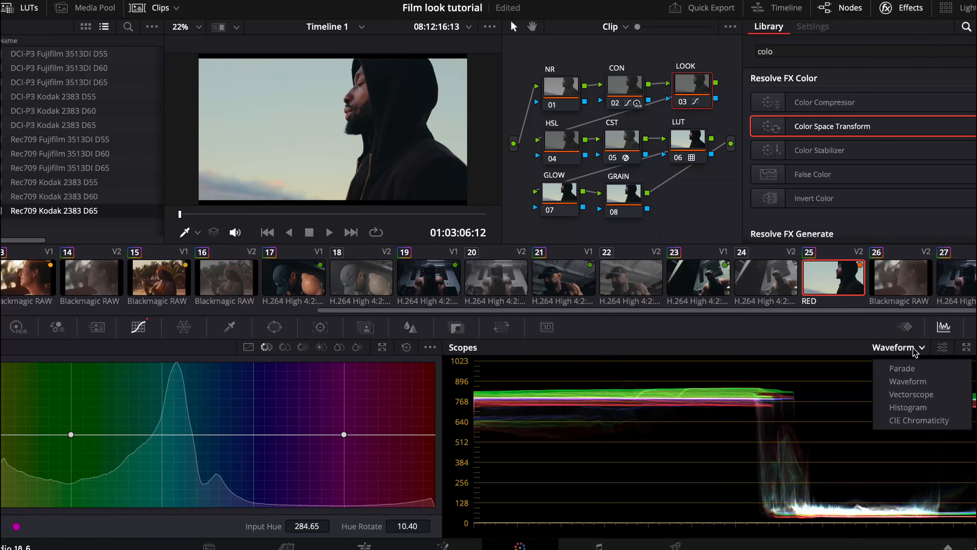
pyautogui.click(911, 394)
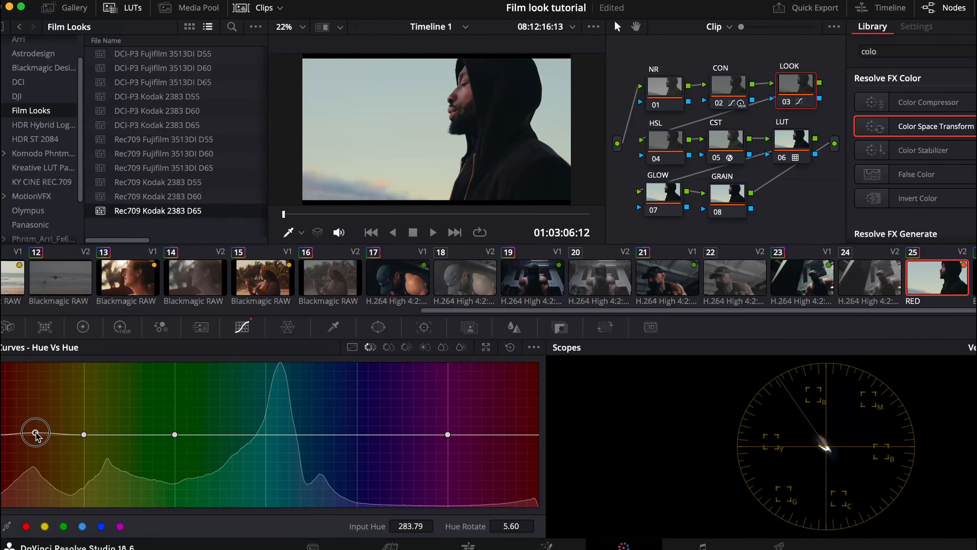
pyautogui.moveTo(0, 434); pyautogui.dragTo(31, 431)
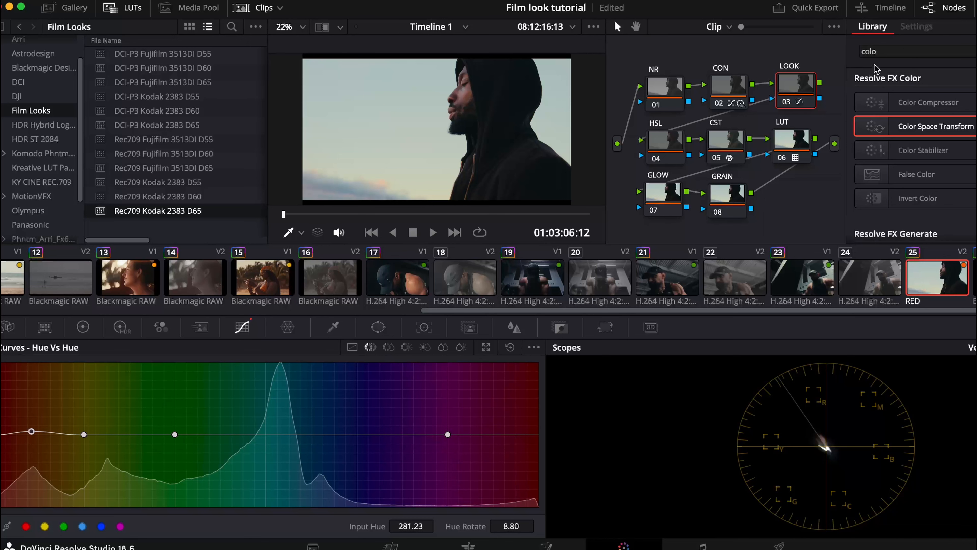
# Search the effects library for "glow" and apply the Glow effect to the GLOW node (07)
pyautogui.click(890, 54)
pyautogui.press('BackSpace')
pyautogui.press('BackSpace')
pyautogui.press('BackSpace')
pyautogui.press('BackSpace')
pyautogui.write('glow')
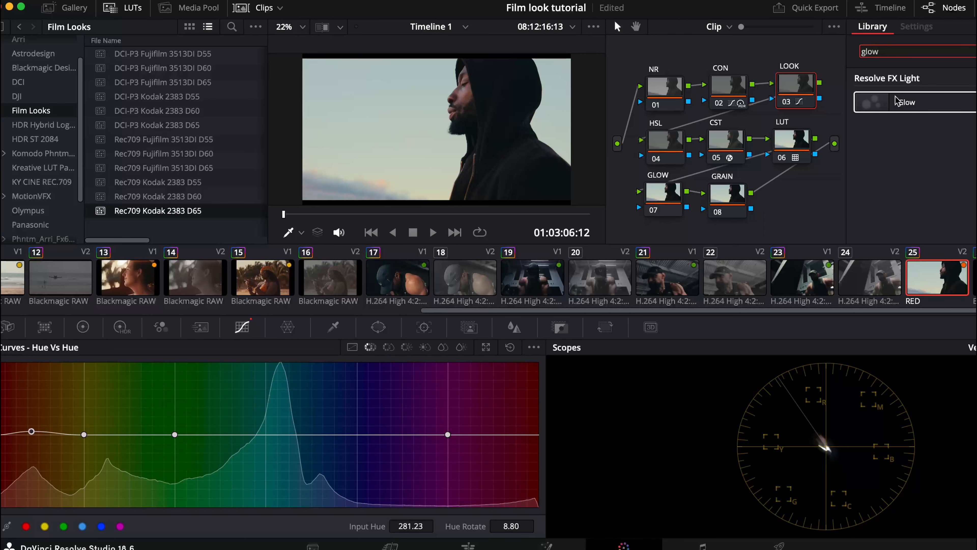
pyautogui.moveTo(897, 101); pyautogui.dragTo(653, 203)
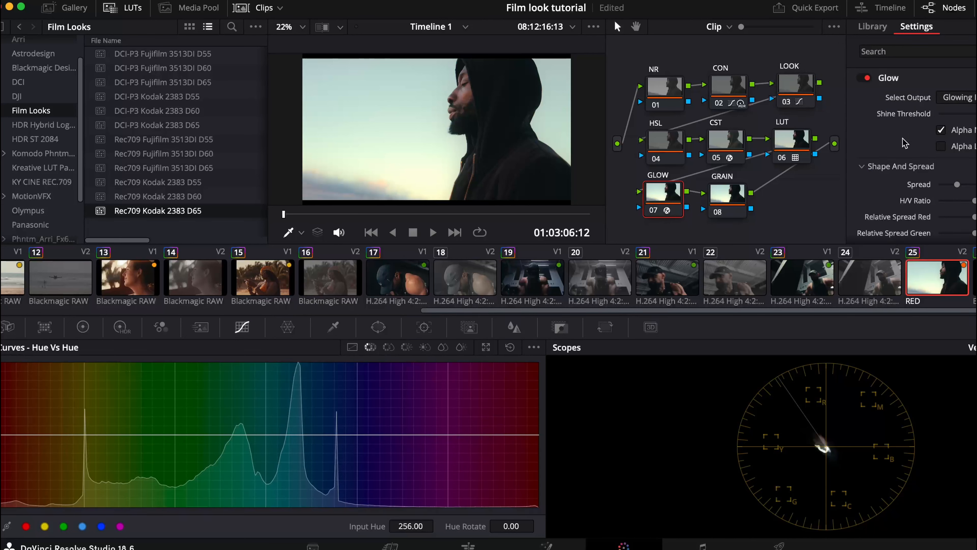
# Set the Glow effect's composite type to Softlight and its global blend to 0.651
pyautogui.scroll(-10, 904, 143)
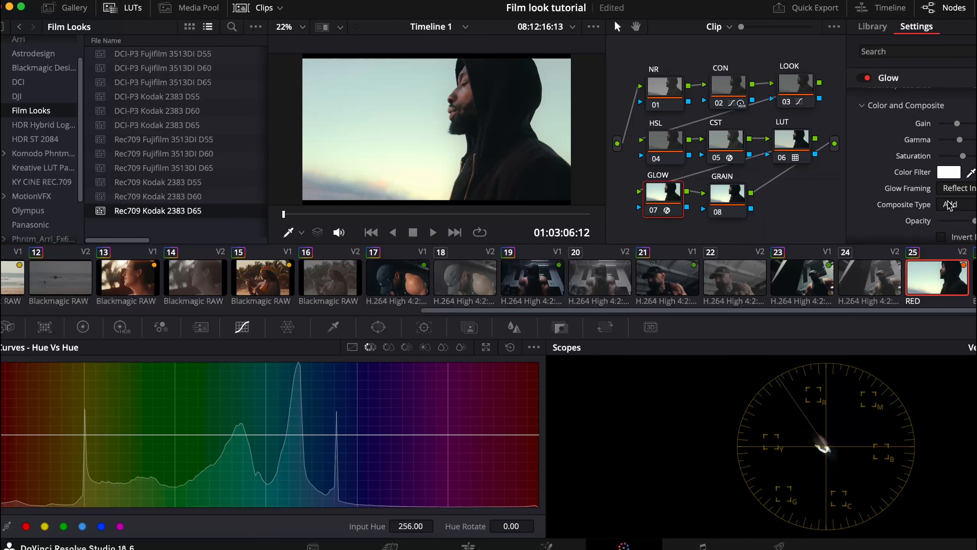
pyautogui.click(952, 206)
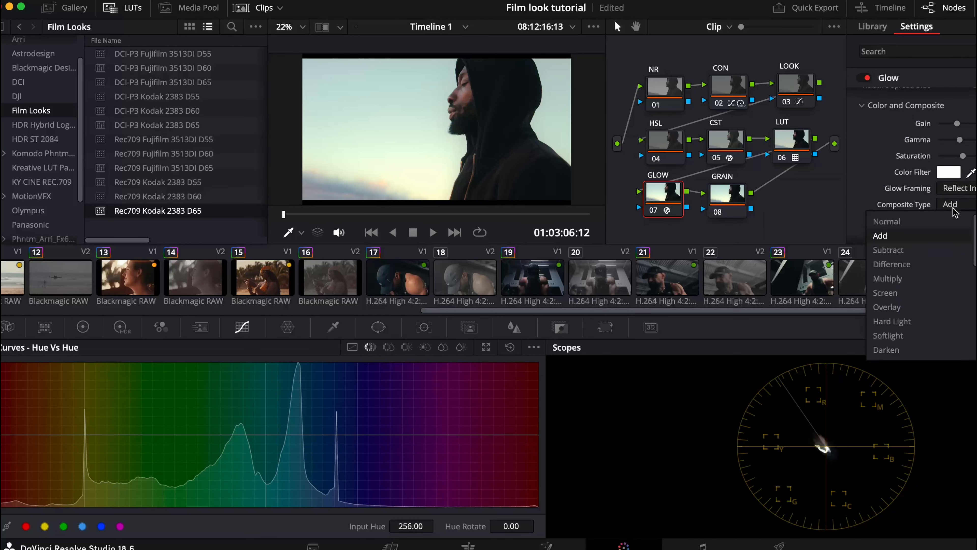
pyautogui.click(912, 335)
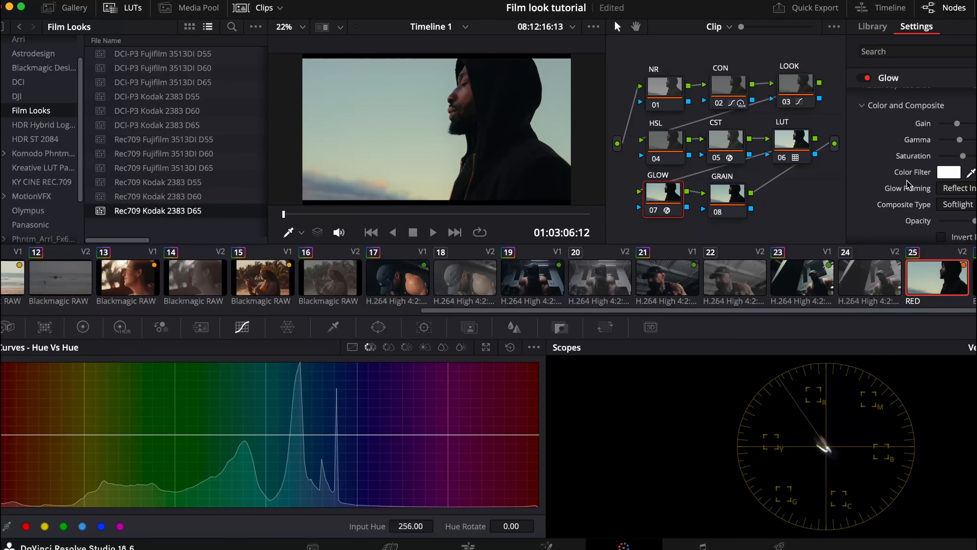
pyautogui.scroll(-3, 893, 143)
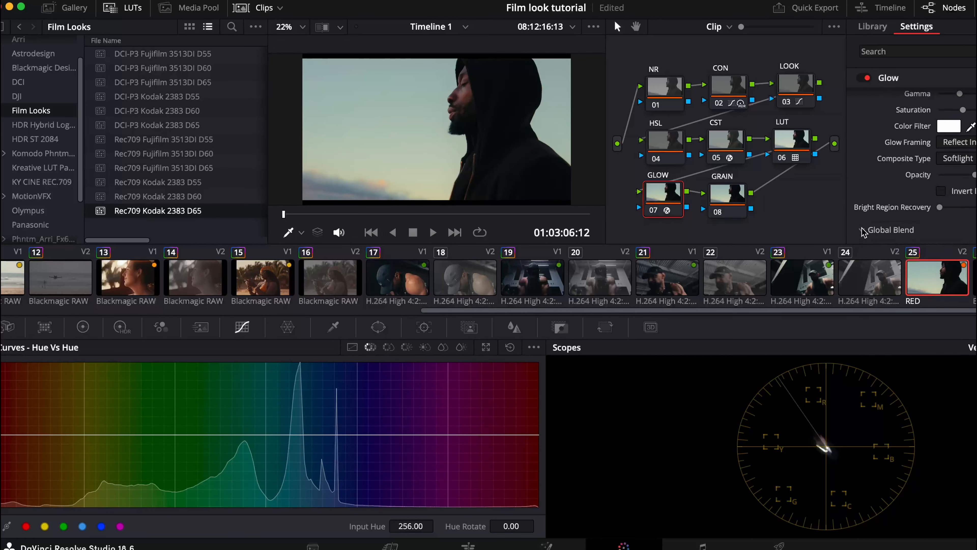
pyautogui.scroll(-1, 874, 189)
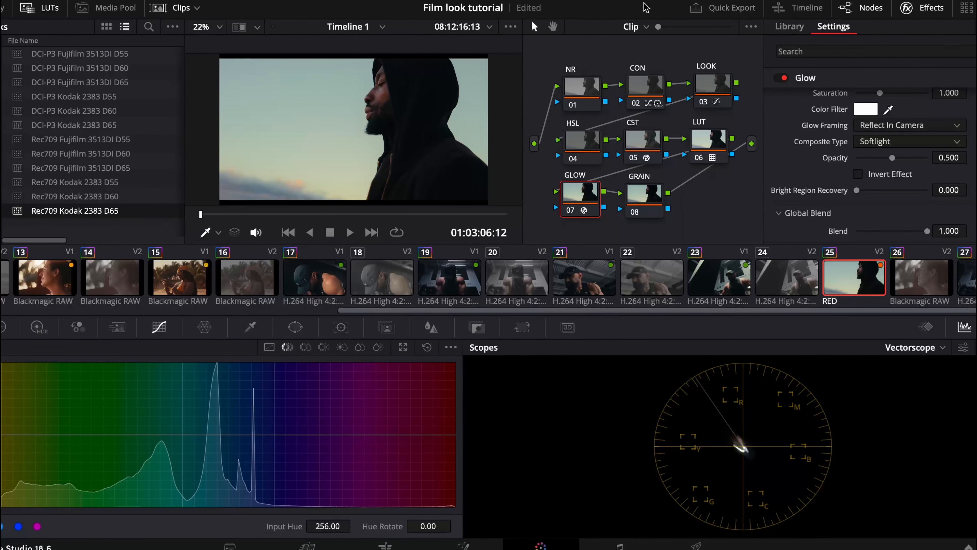
pyautogui.moveTo(927, 231); pyautogui.dragTo(903, 231)
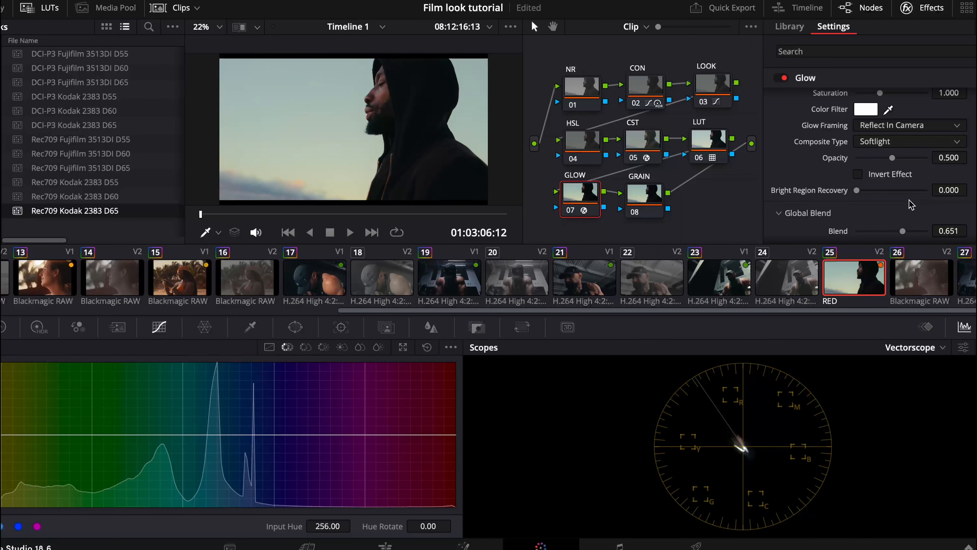
# Lower the Glow effect's shine threshold to 0.403 and switch the scope to Parade
pyautogui.scroll(10, 911, 205)
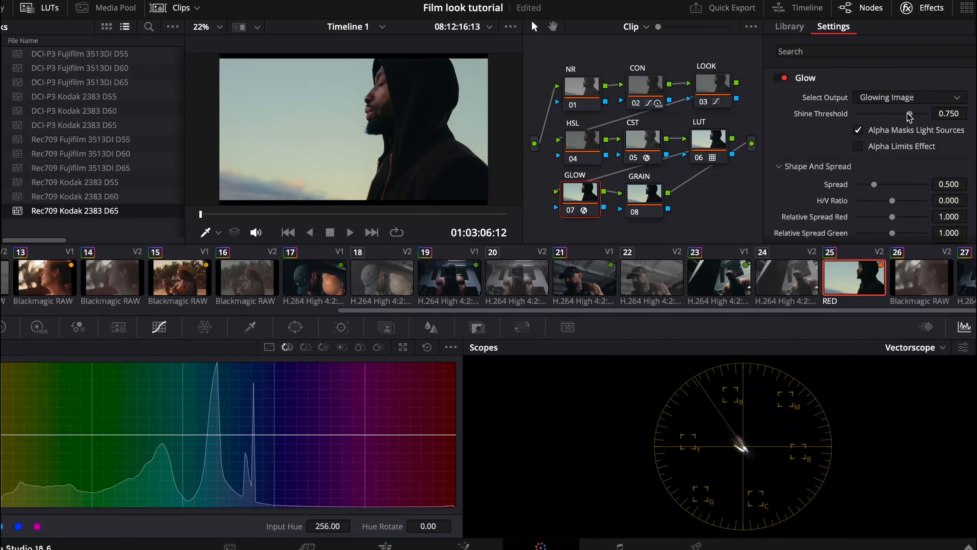
pyautogui.moveTo(909, 112); pyautogui.dragTo(885, 113)
pyautogui.click(923, 347)
pyautogui.click(920, 372)
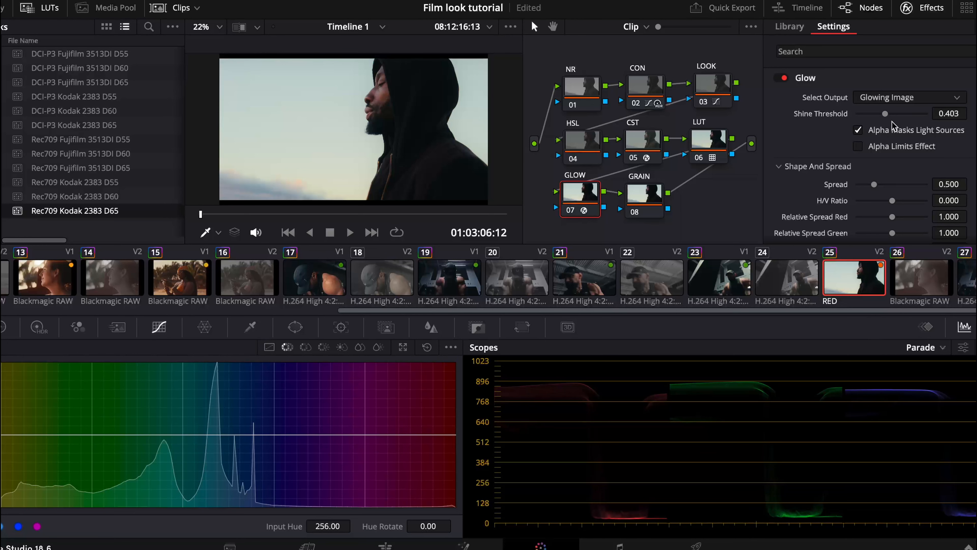
# Apply Film Grain to the GRAIN node (08), raise its grain strength and reduce its grain size
pyautogui.moveTo(809, 104); pyautogui.dragTo(638, 195)
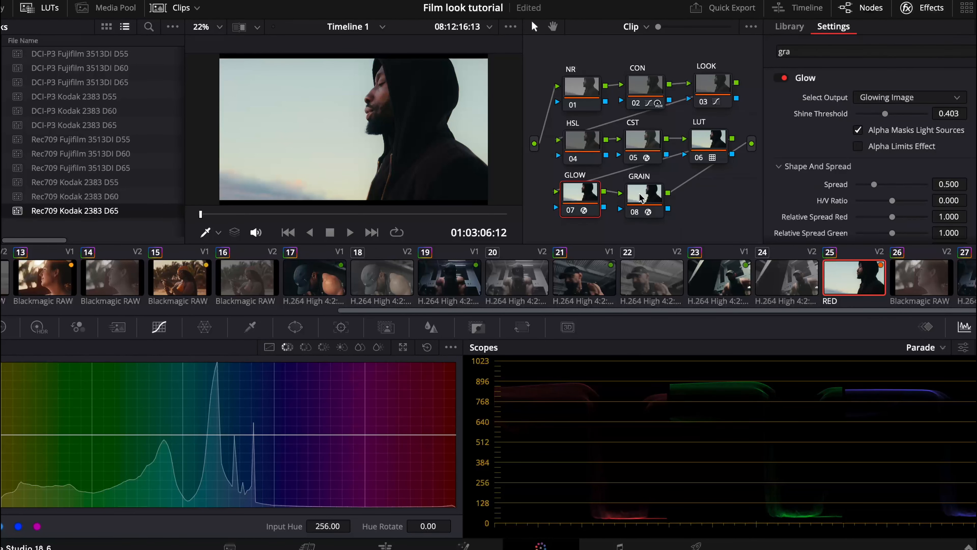
pyautogui.click(639, 196)
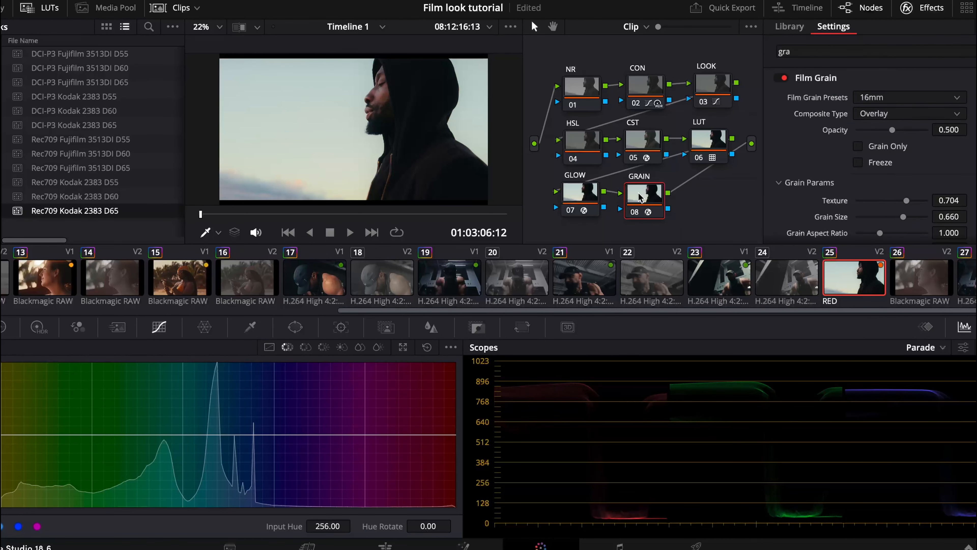
pyautogui.scroll(-3, 868, 194)
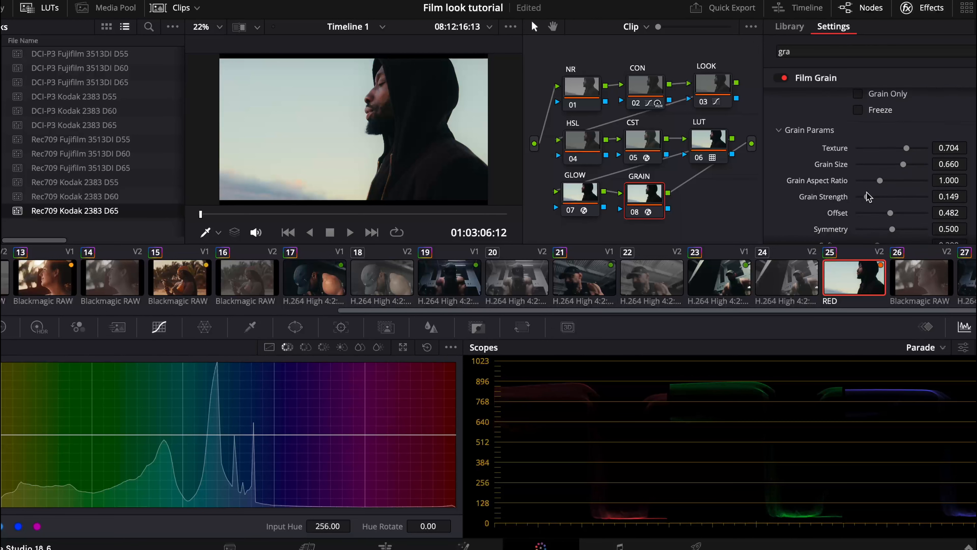
pyautogui.moveTo(907, 148); pyautogui.dragTo(908, 147)
pyautogui.moveTo(872, 203)
pyautogui.mouseDown()
pyautogui.moveTo(901, 200)
pyautogui.moveTo(890, 200)
pyautogui.mouseUp()
pyautogui.moveTo(903, 165); pyautogui.dragTo(869, 165)
pyautogui.moveTo(890, 198); pyautogui.dragTo(893, 197)
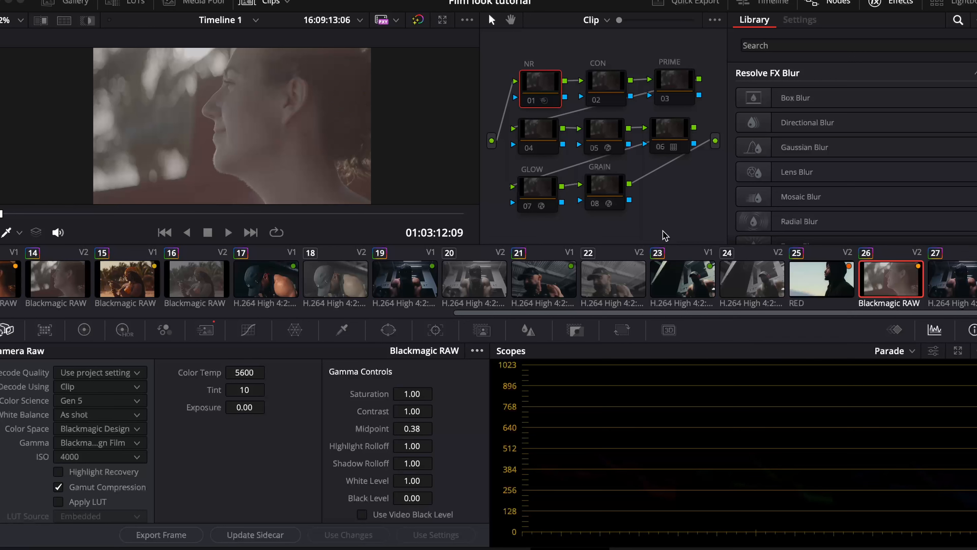
# On clip 26, enable the Color Space Transform node (05), check its input gamma options, and enable the LUT node (06)
pyautogui.click(607, 141)
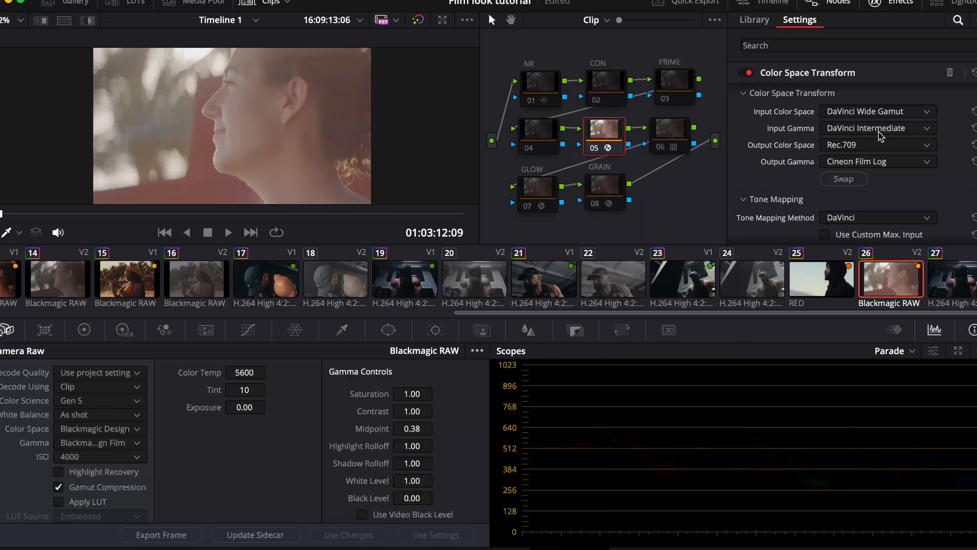
pyautogui.click(878, 130)
pyautogui.scroll(5, 899, 188)
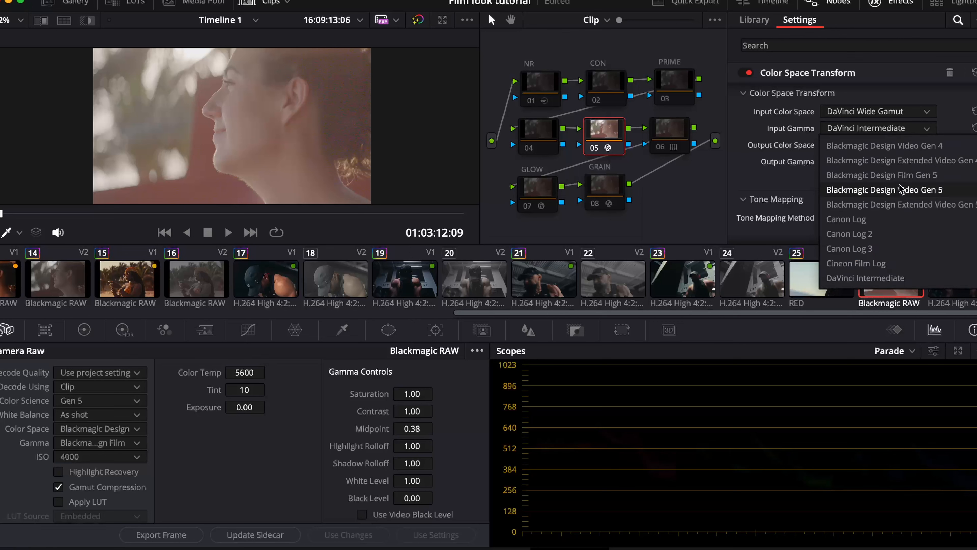
pyautogui.scroll(1, 899, 188)
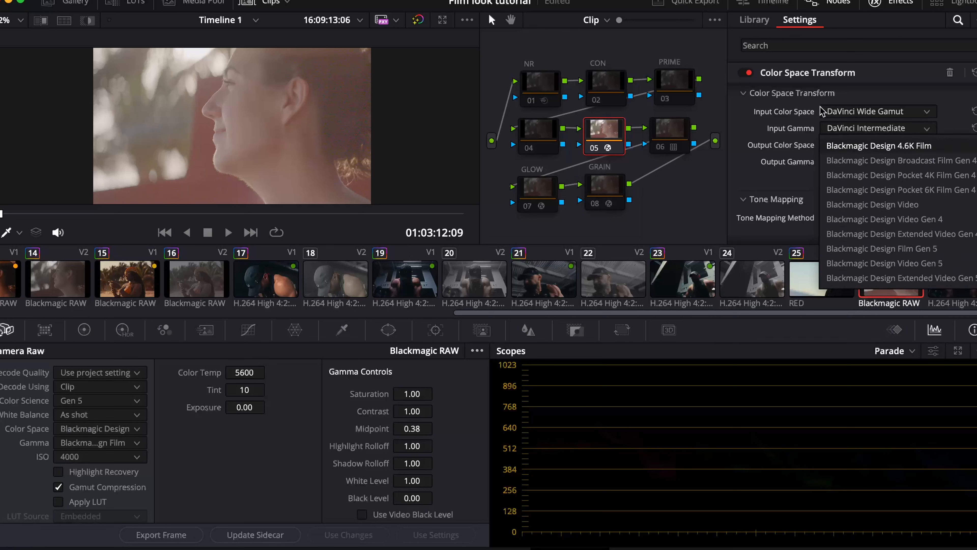
pyautogui.click(758, 111)
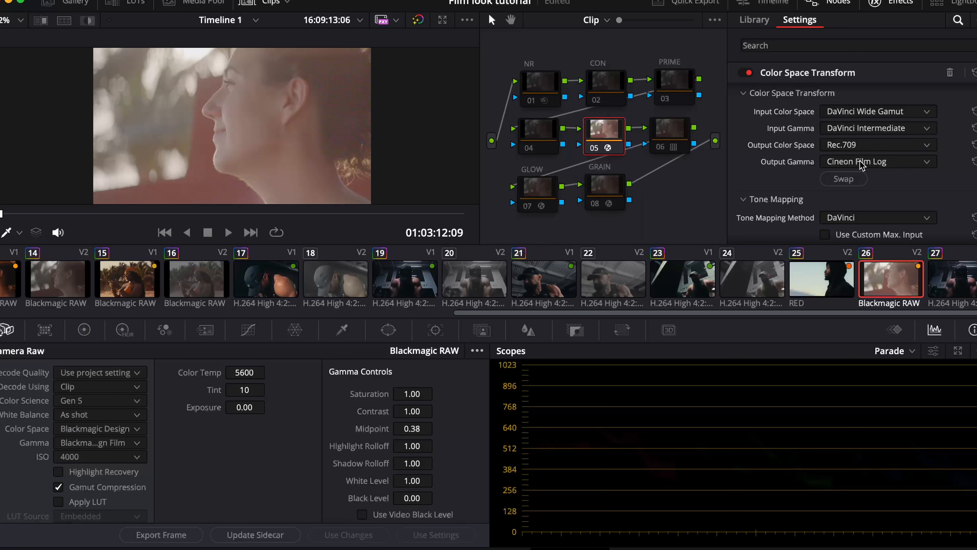
pyautogui.click(680, 132)
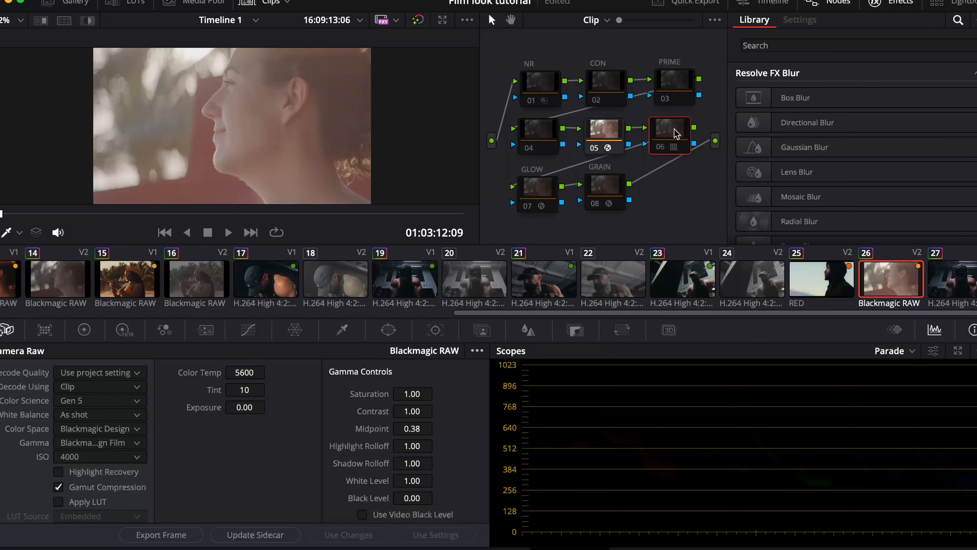
pyautogui.hotkey('ctrl', 'd')
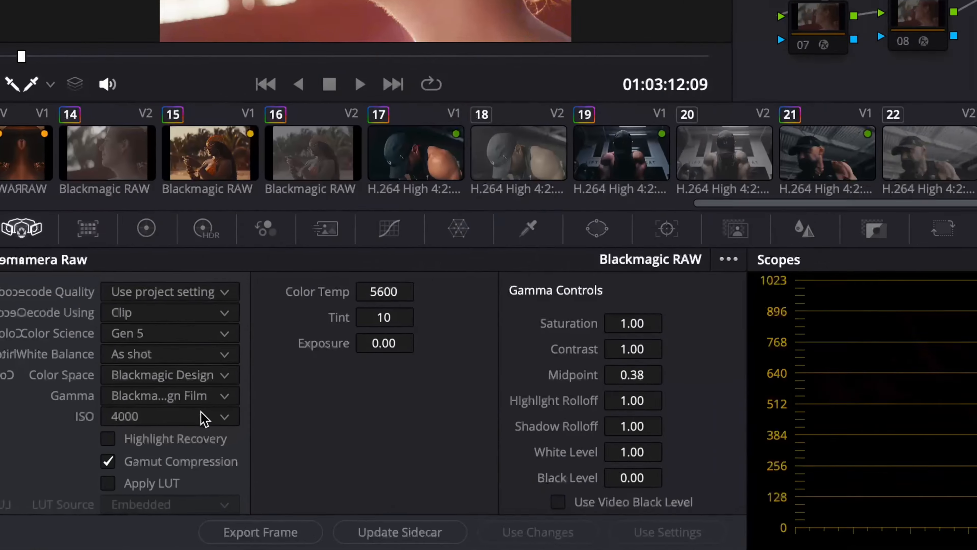
# Try a camera raw ISO of 3200 on clip 26, set the ISO to 1250, and check the image full screen
pyautogui.click(120, 456)
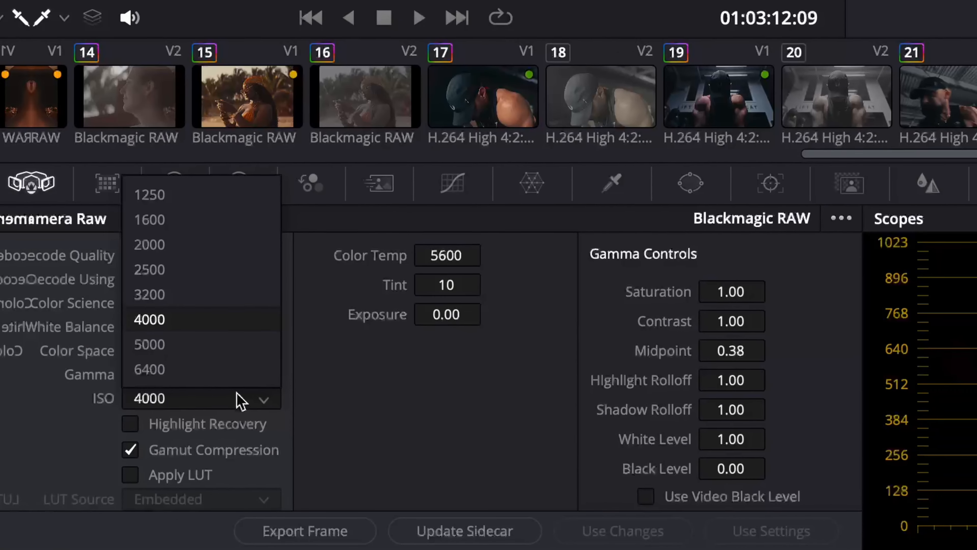
pyautogui.click(194, 308)
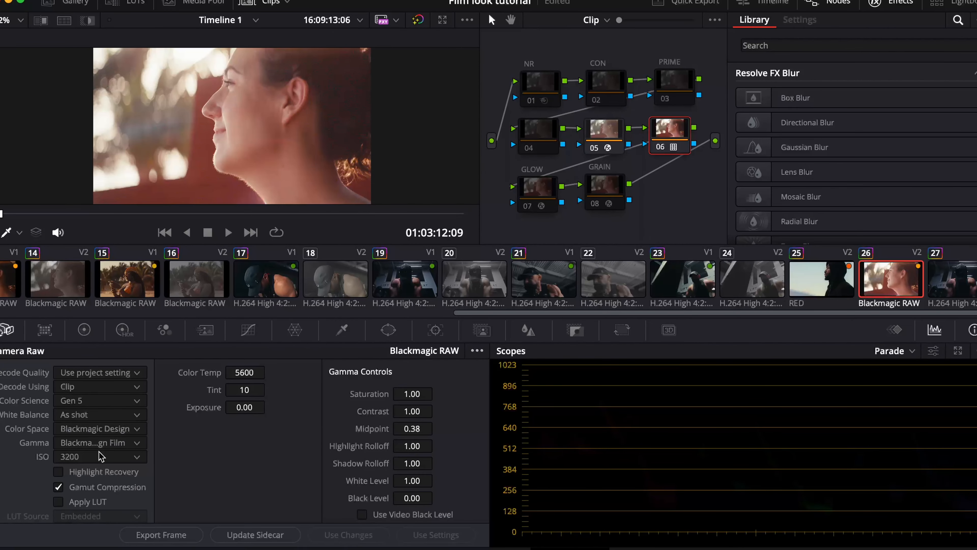
pyautogui.click(100, 457)
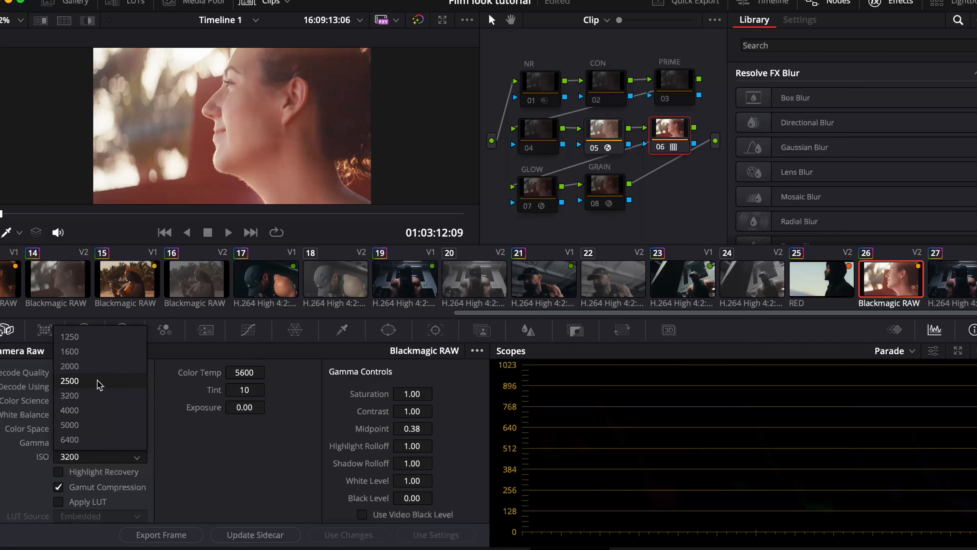
pyautogui.click(70, 337)
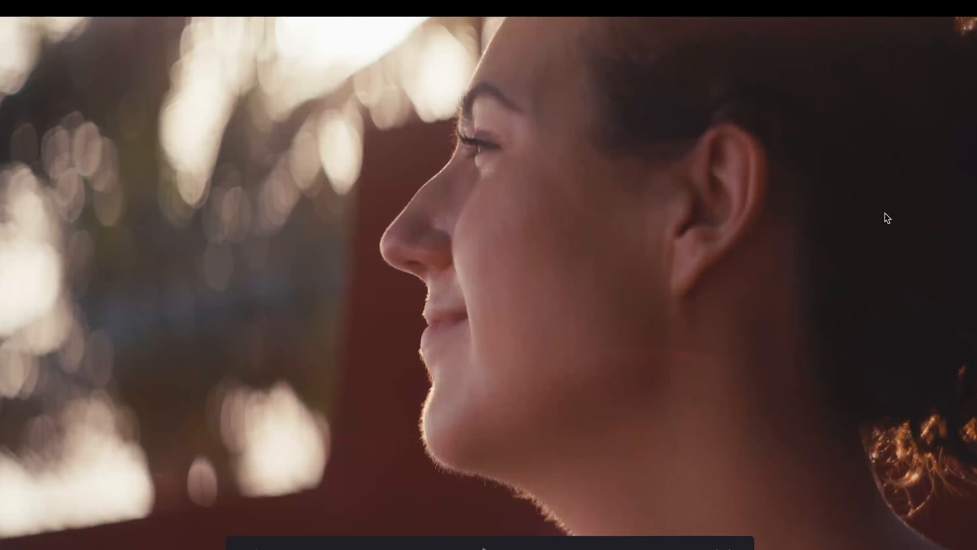
pyautogui.press('Escape')
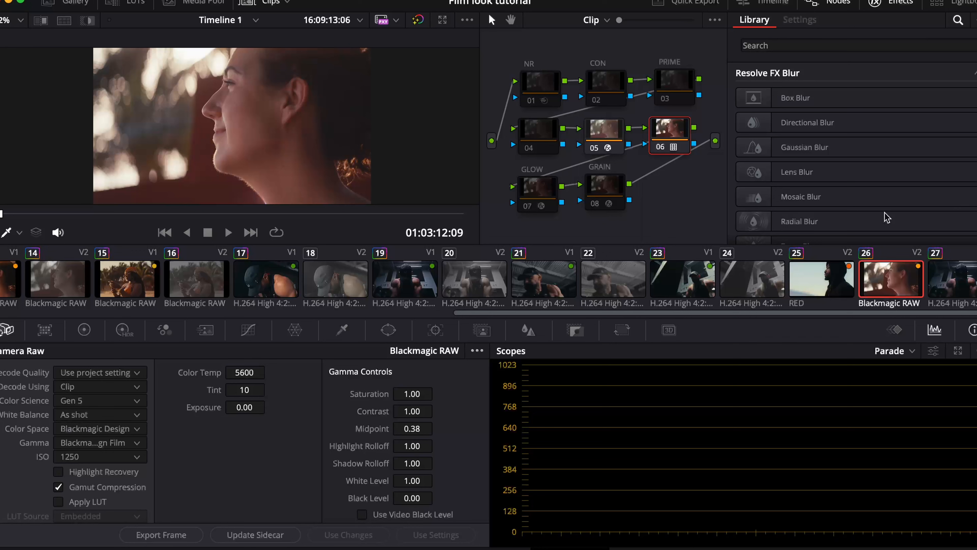
# Enable the NR node (01) on clip 26 and open its Motion Effects noise reduction settings
pyautogui.click(551, 85)
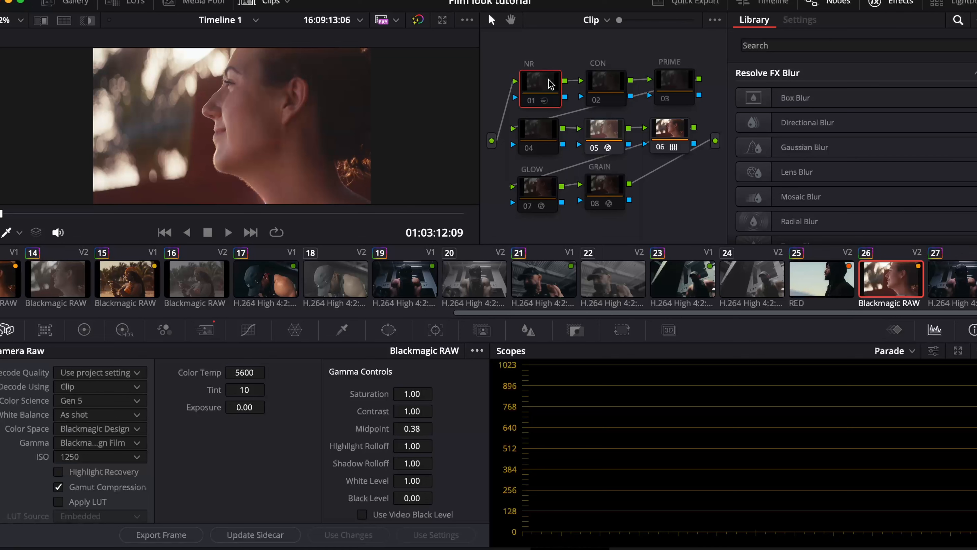
pyautogui.hotkey('ctrl', 'd')
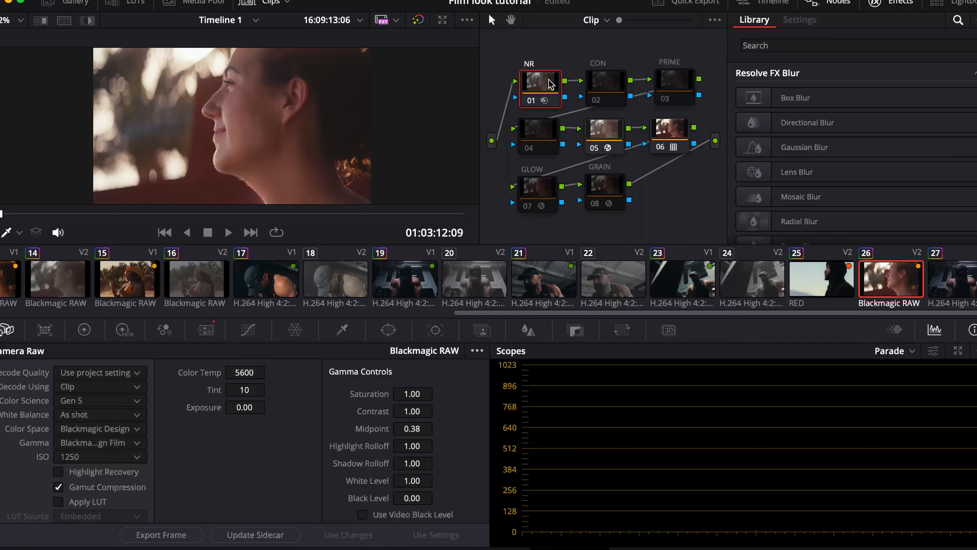
pyautogui.click(202, 329)
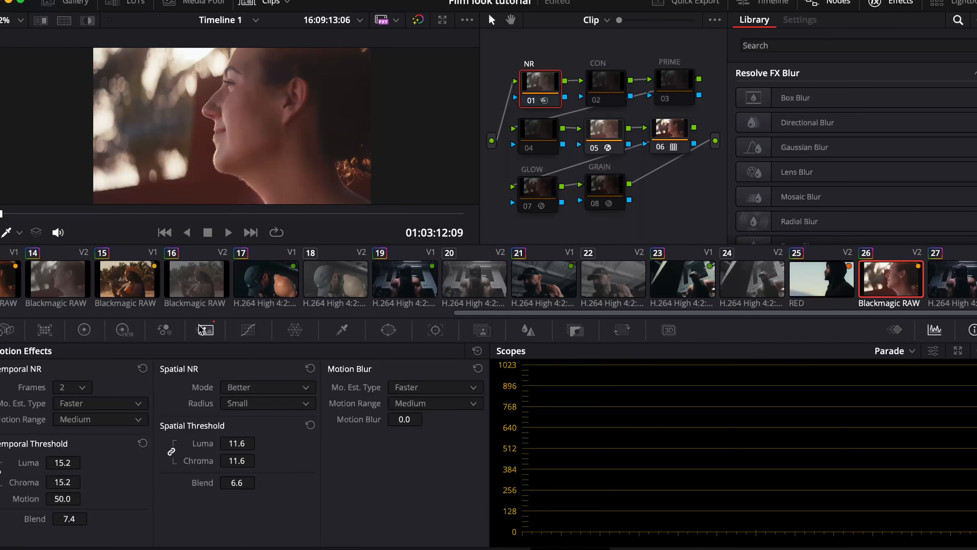
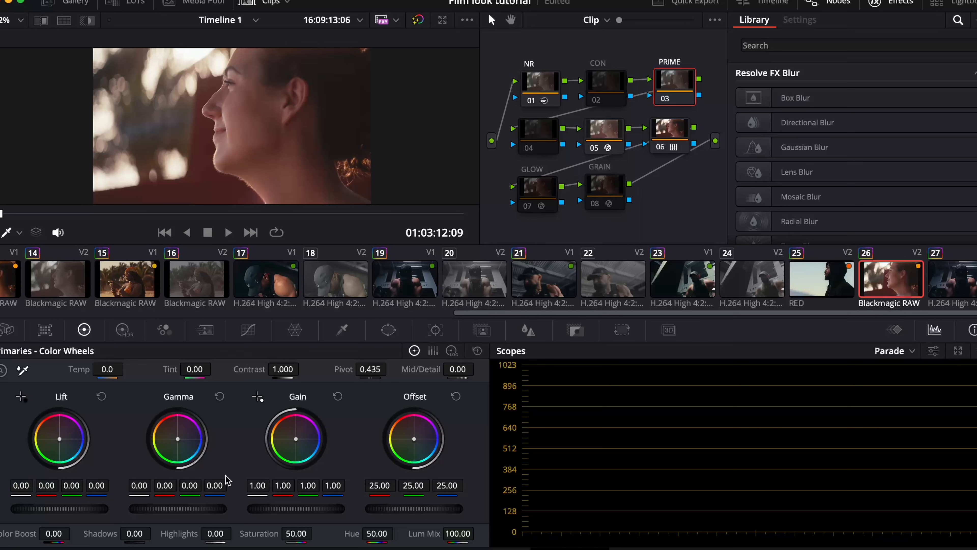
# On the PRIME node (03), set gamma blue to -0.01, lower gamma red slightly, compare with the node off, and fine-tune the green lift
pyautogui.click(216, 486)
pyautogui.moveTo(216, 487); pyautogui.dragTo(215, 487)
pyautogui.moveTo(165, 485); pyautogui.dragTo(164, 486)
pyautogui.hotkey('ctrl', 'd')
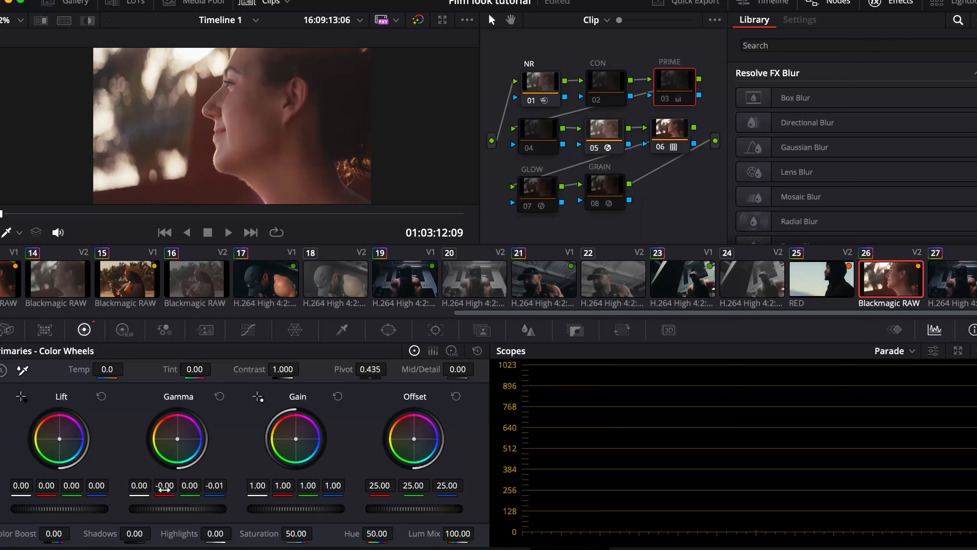
pyautogui.hotkey('ctrl', 'd')
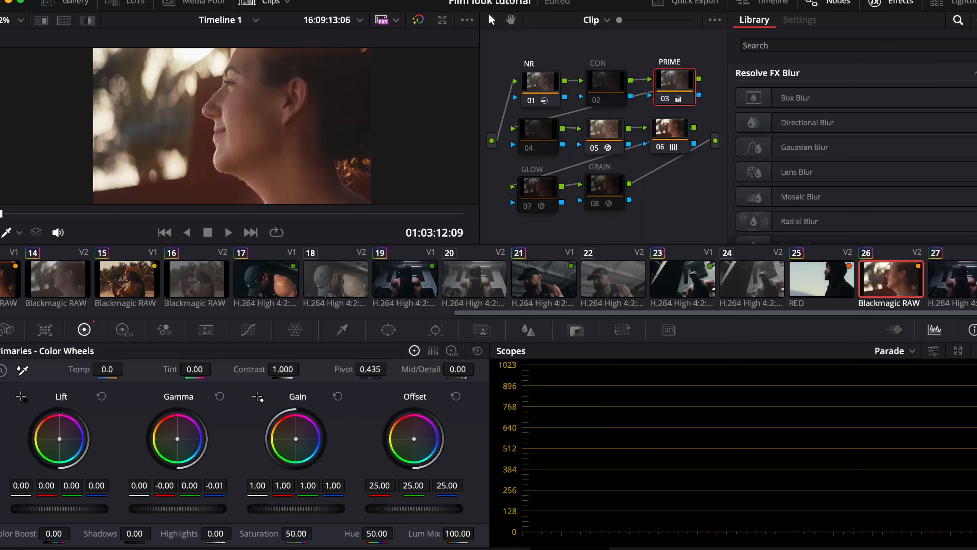
pyautogui.moveTo(68, 488); pyautogui.dragTo(72, 485)
# On the CON node (02), set the HDR contrast to 1.046 and pivot to 1.130, then try and undo a stronger contrast
pyautogui.click(617, 92)
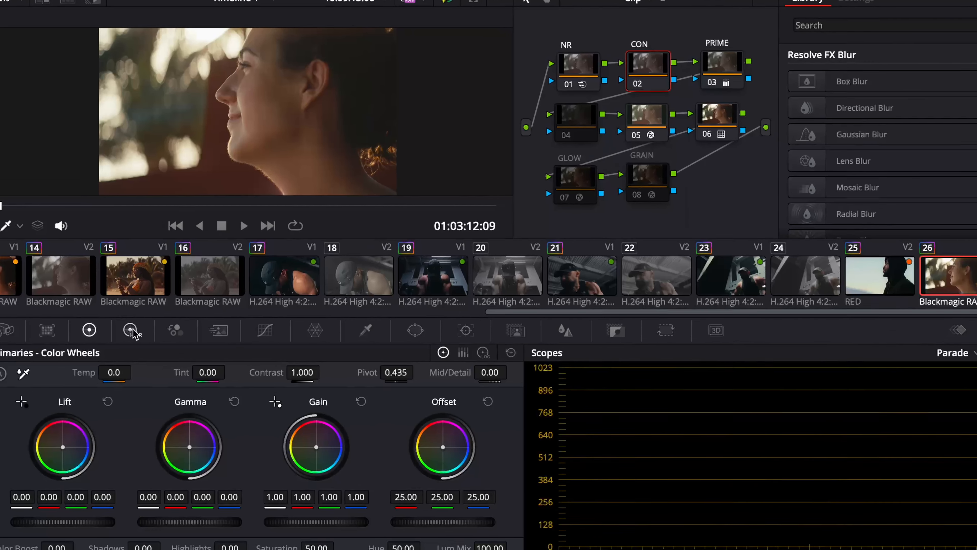
pyautogui.click(131, 330)
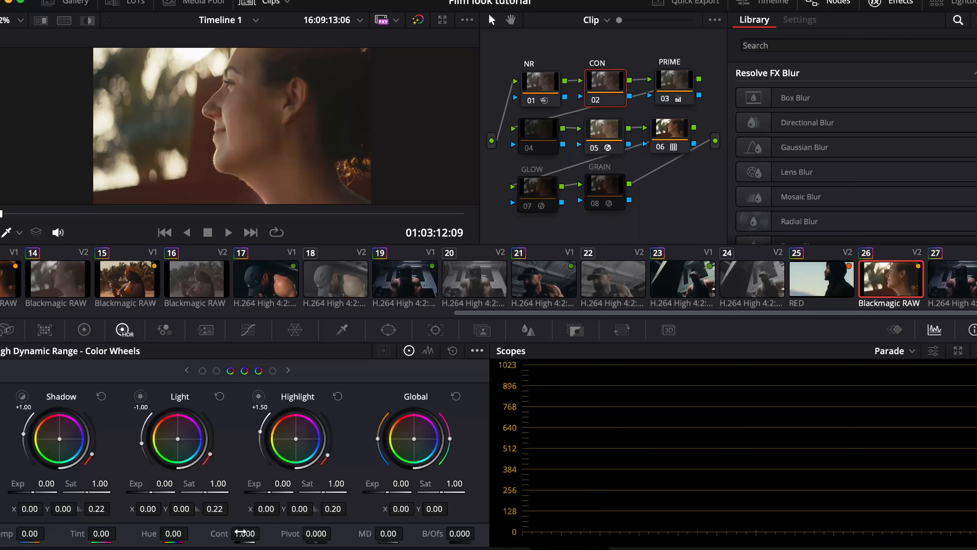
pyautogui.moveTo(242, 534); pyautogui.dragTo(264, 532)
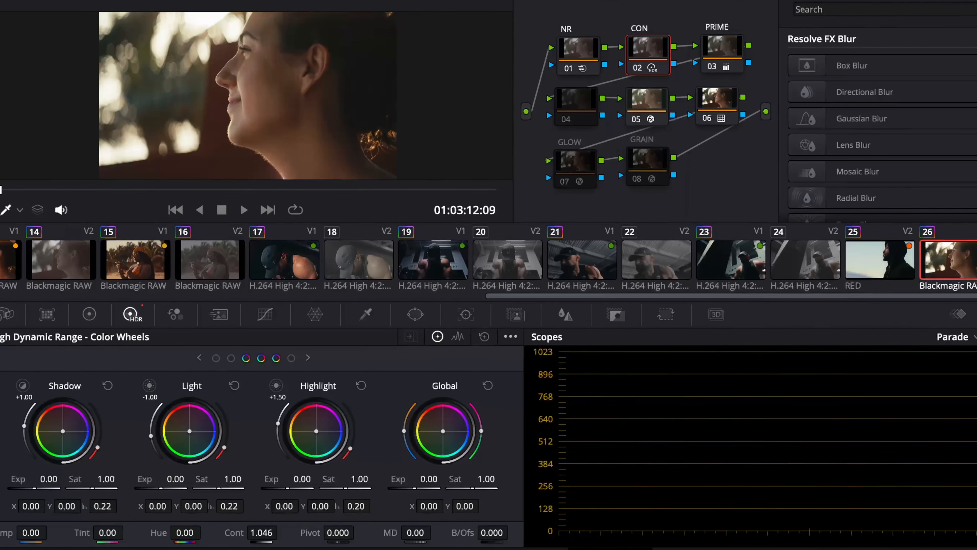
pyautogui.moveTo(321, 535); pyautogui.dragTo(332, 537)
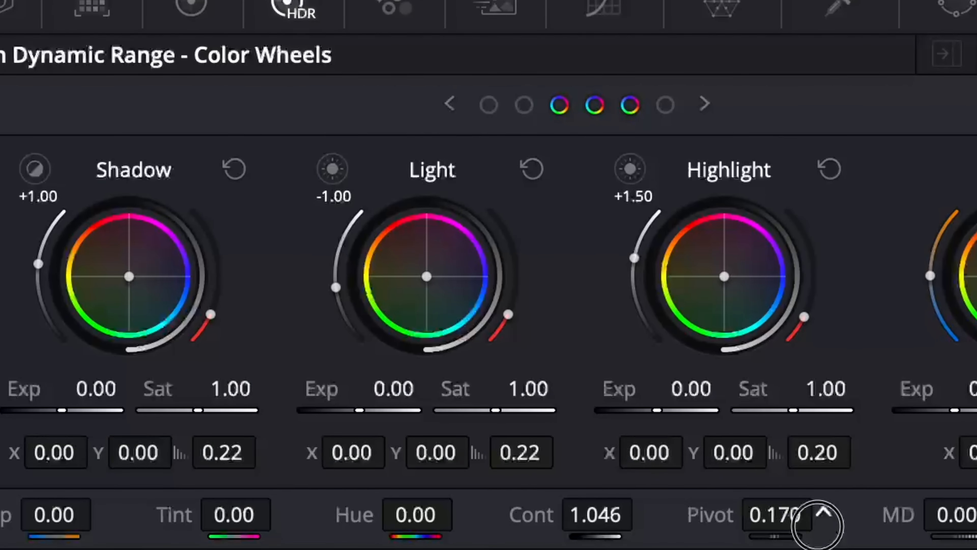
pyautogui.moveTo(817, 524); pyautogui.dragTo(787, 518)
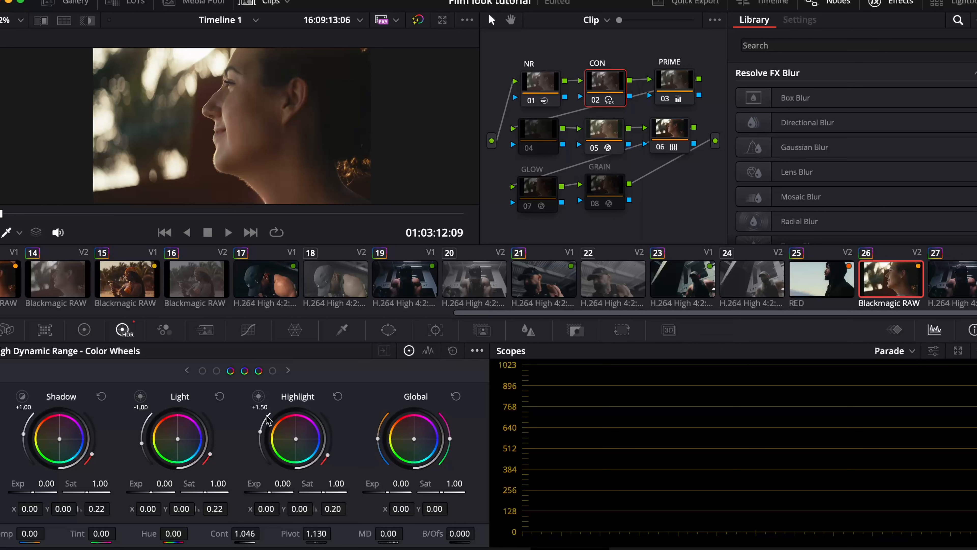
pyautogui.moveTo(247, 533)
pyautogui.mouseDown()
pyautogui.moveTo(277, 533)
pyautogui.moveTo(249, 533)
pyautogui.mouseUp()
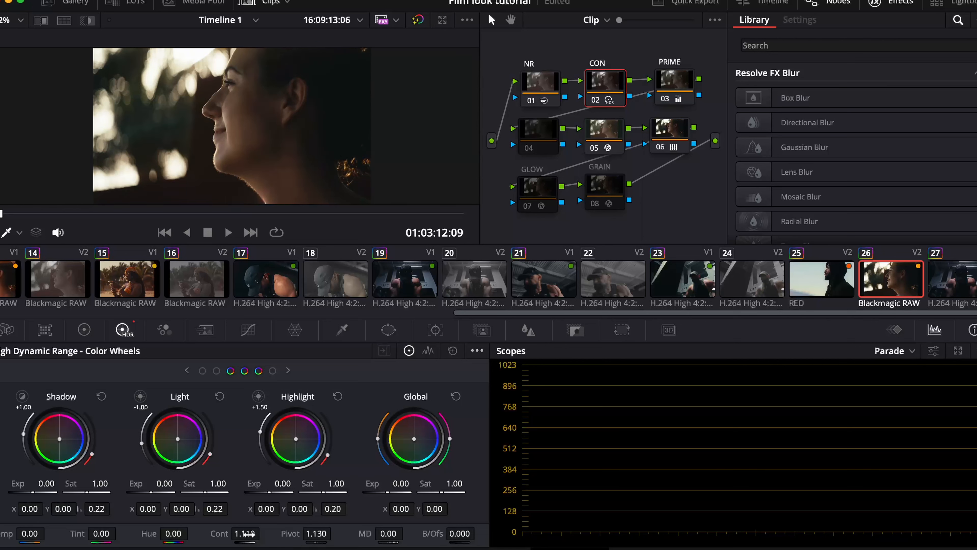
pyautogui.hotkey('ctrl', 'z')
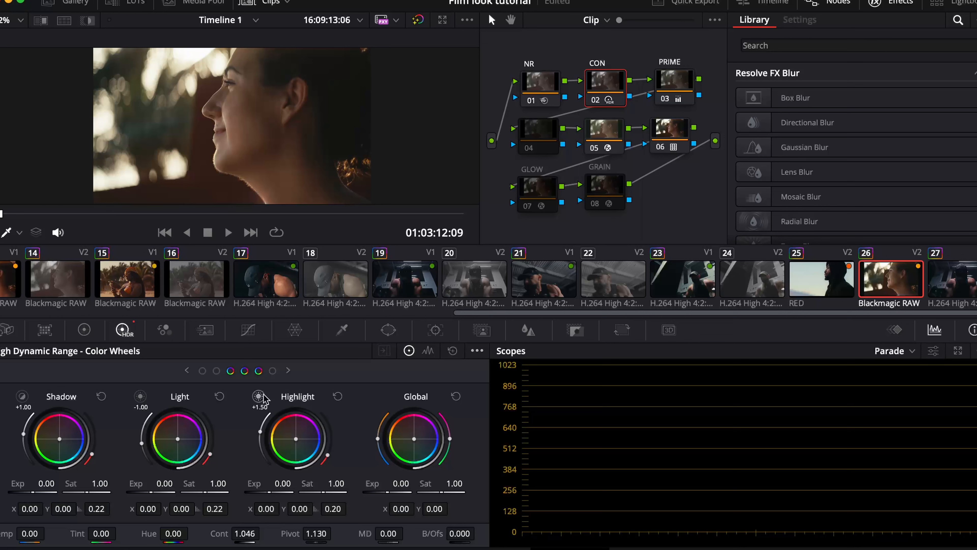
# Try lowering the HDR Highlight exposure on the CON node, reset the zone, and set its exposure to -2.10
pyautogui.moveTo(285, 486); pyautogui.dragTo(283, 487)
pyautogui.moveTo(282, 487); pyautogui.dragTo(242, 484)
pyautogui.click(334, 400)
pyautogui.moveTo(282, 486); pyautogui.dragTo(186, 247)
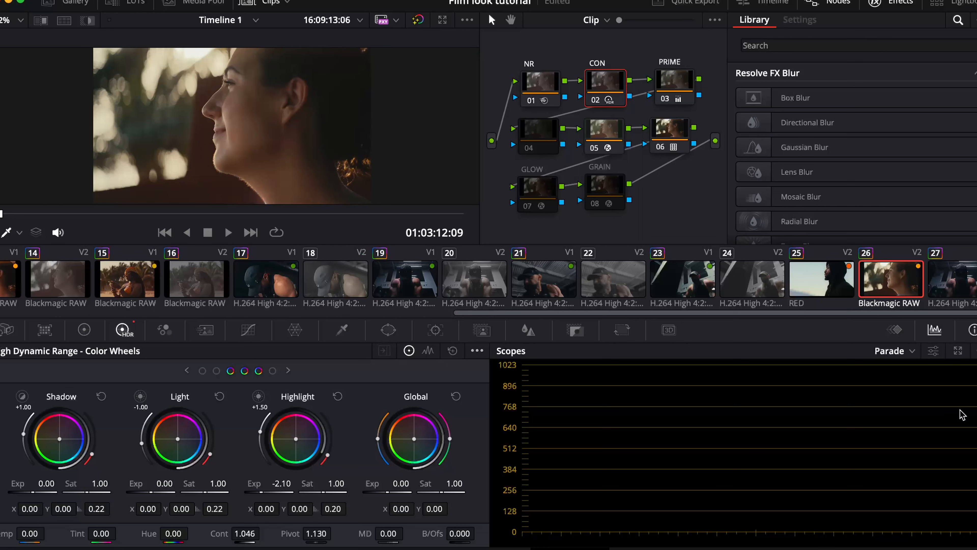
# Adjust the Parade scope's display settings to make its traces visible
pyautogui.click(903, 354)
pyautogui.click(934, 350)
pyautogui.click(934, 351)
pyautogui.click(911, 520)
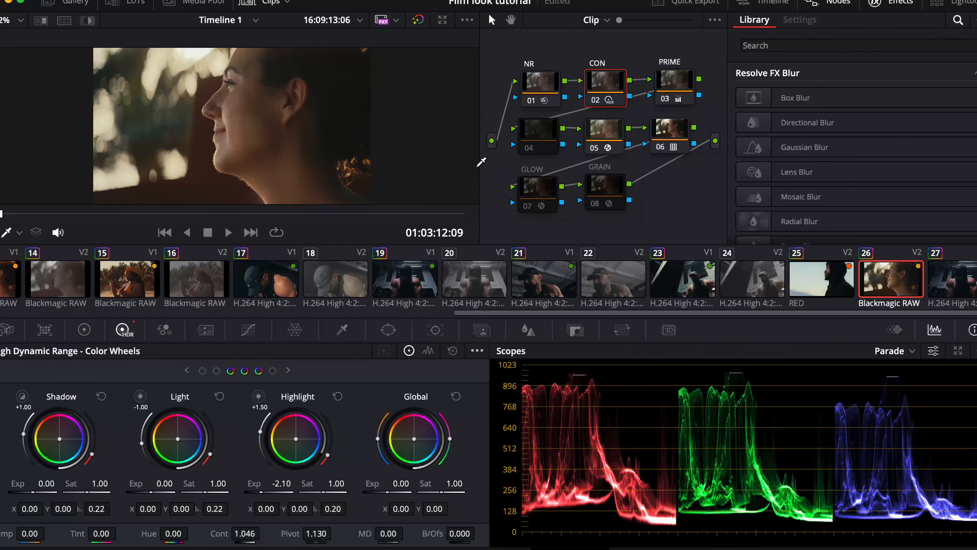
# Enable node 04 and shape its custom curve by moving the black point slightly inward and raising a midtone point
pyautogui.click(538, 135)
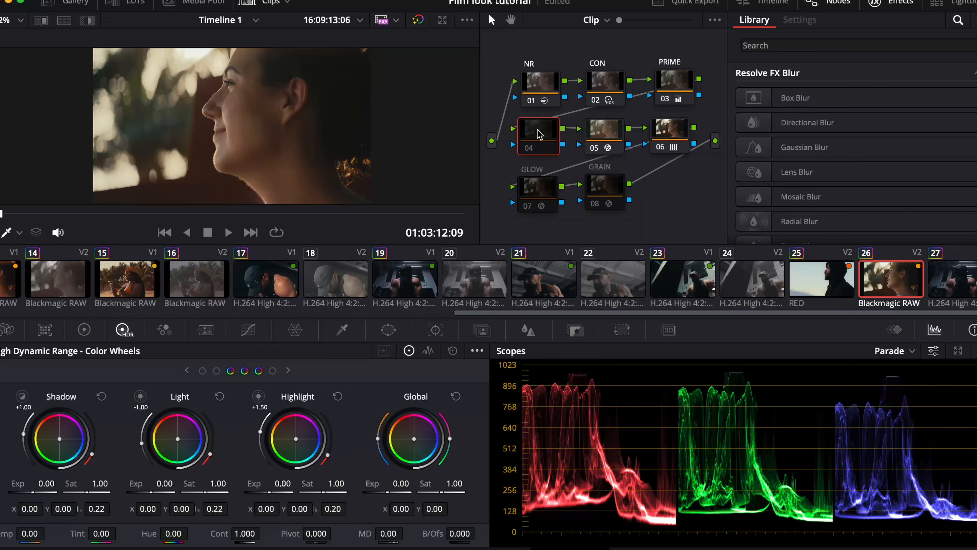
pyautogui.click(248, 329)
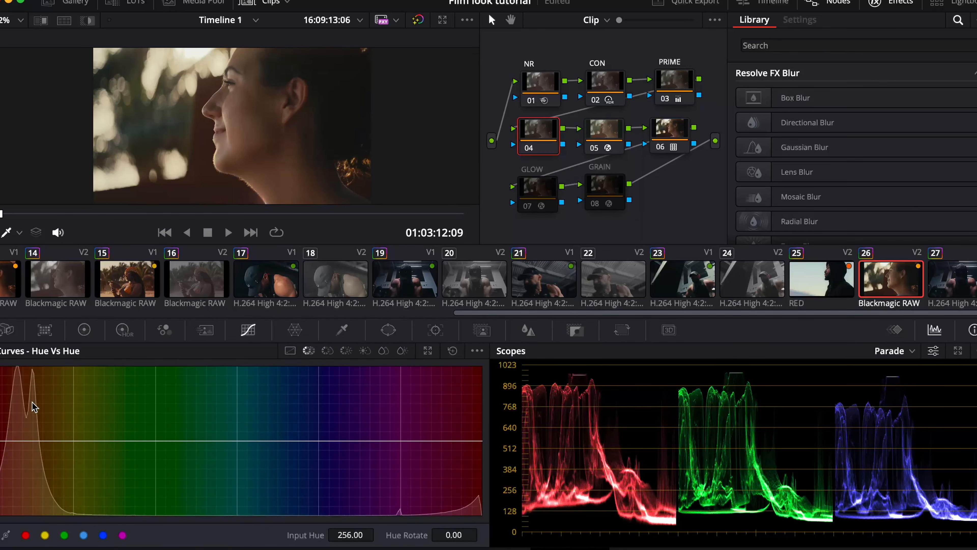
pyautogui.click(290, 350)
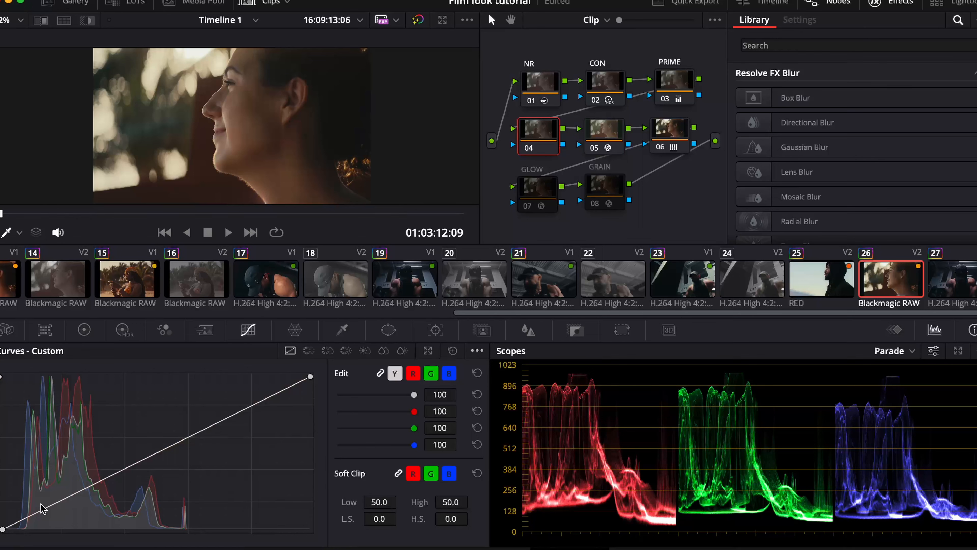
pyautogui.moveTo(3, 529); pyautogui.dragTo(12, 530)
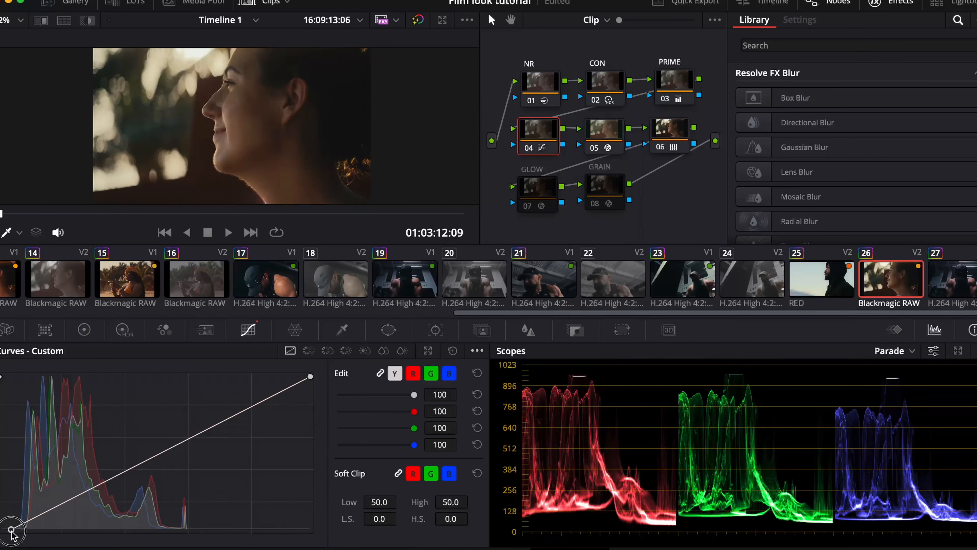
pyautogui.moveTo(141, 462); pyautogui.dragTo(143, 455)
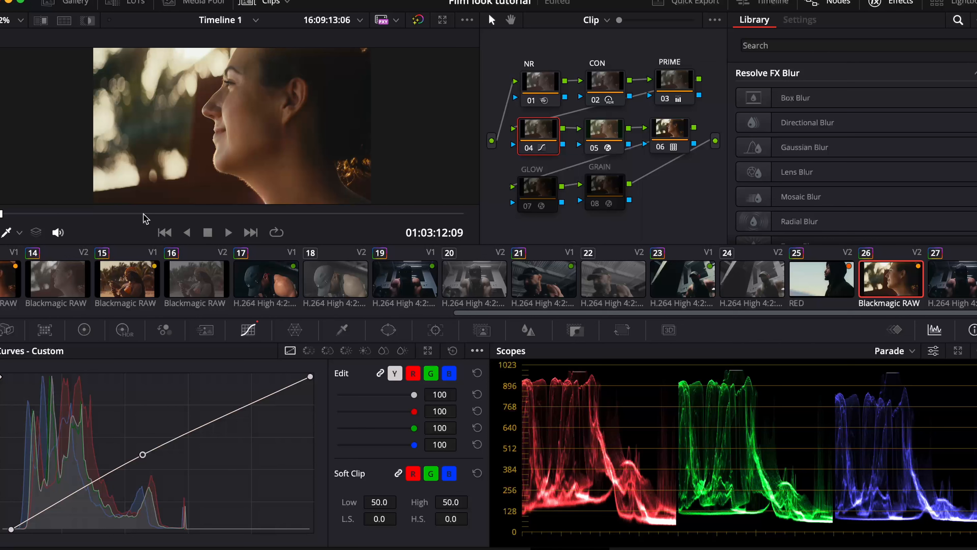
# Enable the GLOW node (07) and the GRAIN node (08) on clip 26
pyautogui.click(542, 180)
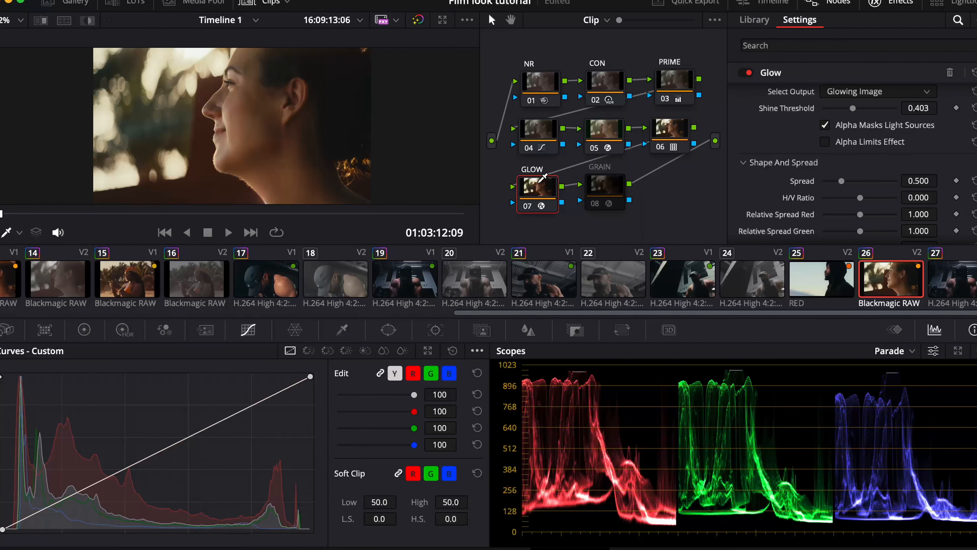
pyautogui.click(606, 184)
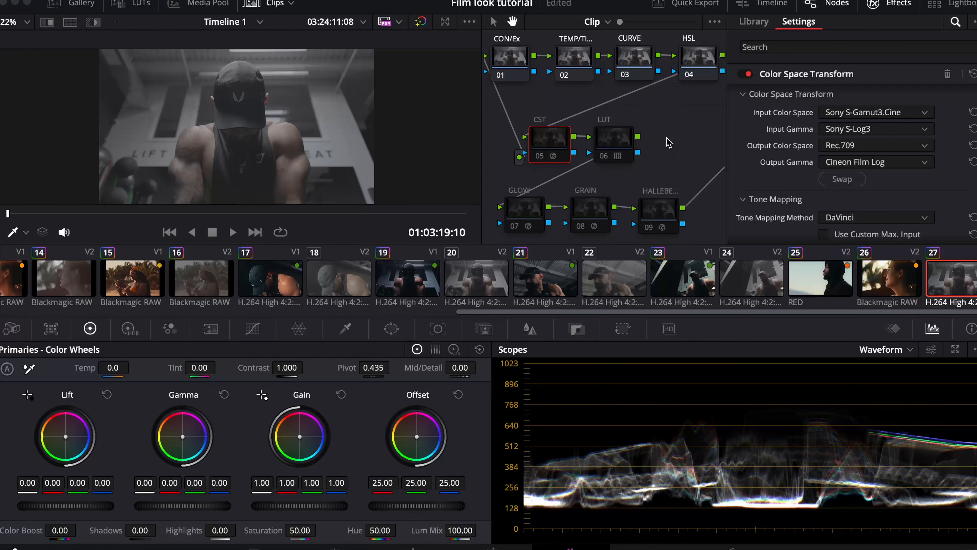
# On clip 27, enable the CST node (05) with its Sony S-Log3 input and enable the LUT node (06)
pyautogui.click(545, 143)
pyautogui.press('super+d')
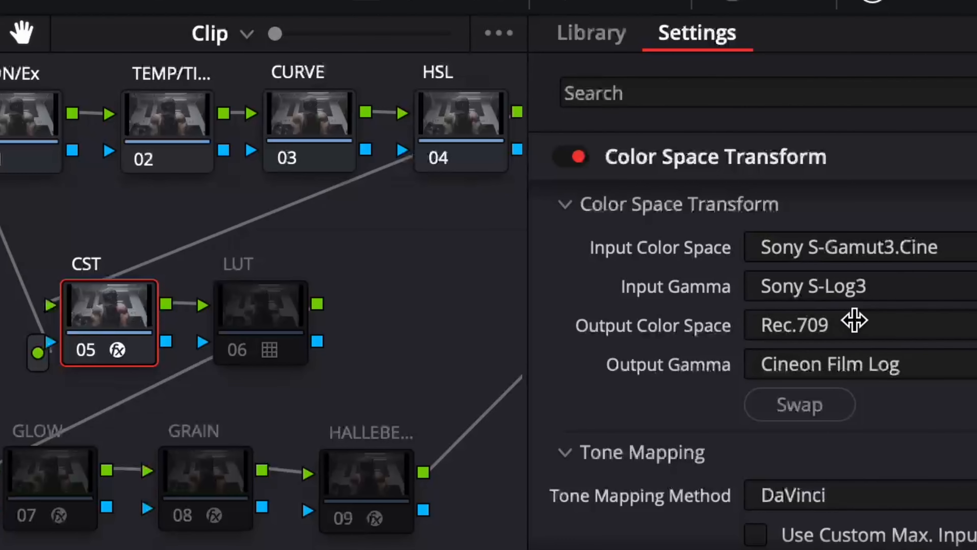
pyautogui.click(261, 308)
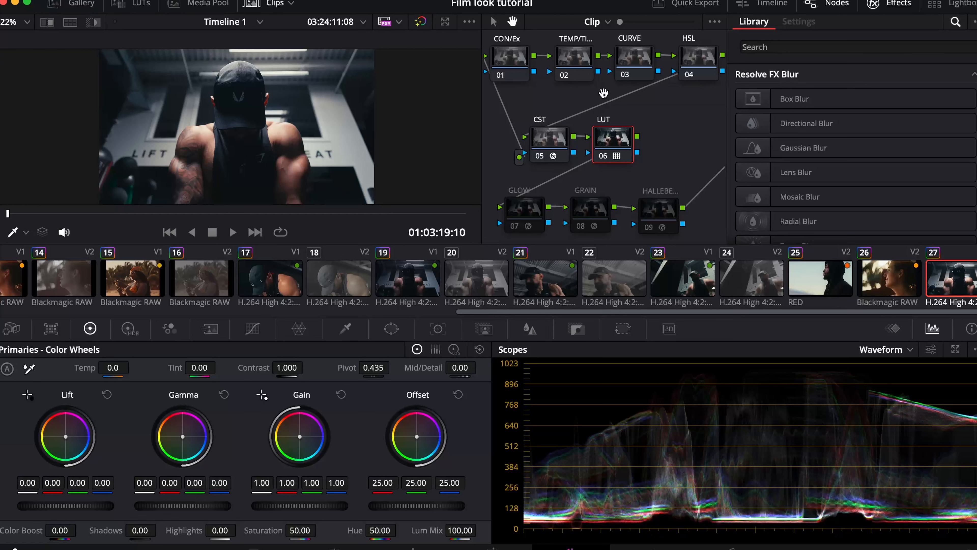
# On the CON/Ex node (01), set the offset to 26.25, highlights to -100.00 and shadows to 6.50
pyautogui.click(505, 52)
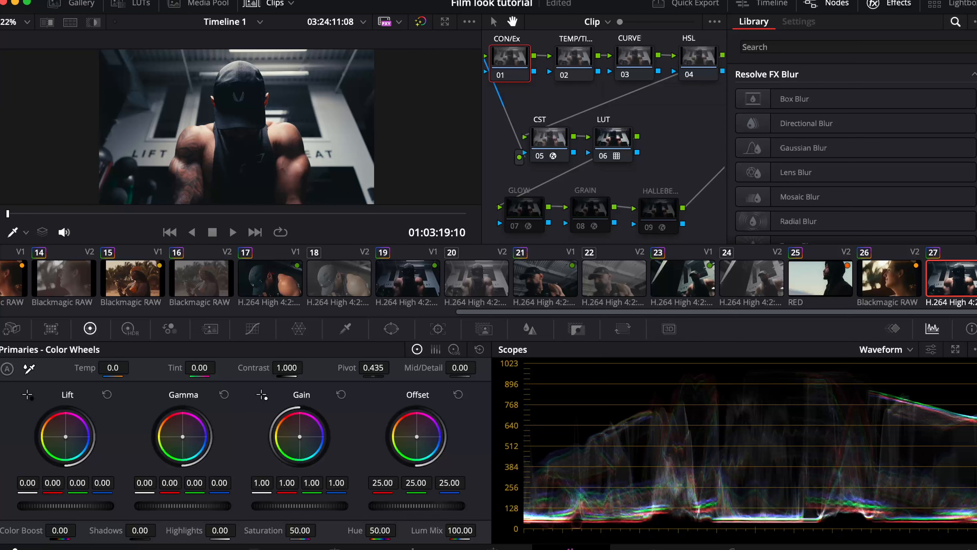
pyautogui.moveTo(401, 507); pyautogui.dragTo(614, 533)
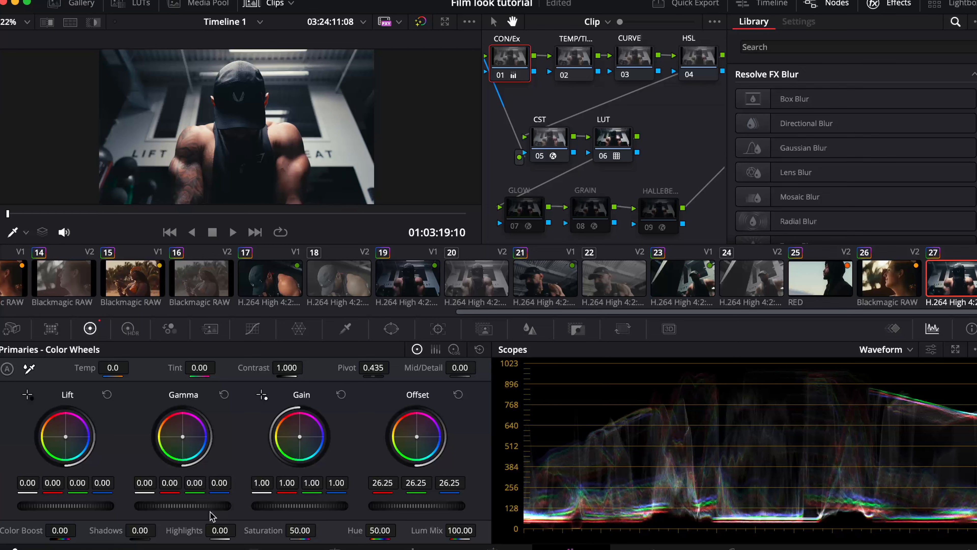
pyautogui.moveTo(225, 535); pyautogui.dragTo(20, 516)
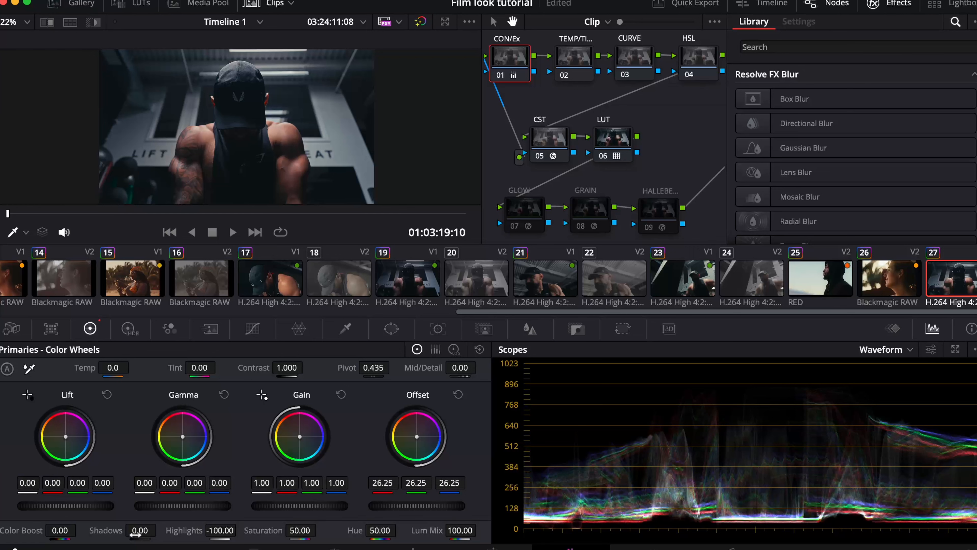
pyautogui.moveTo(138, 534); pyautogui.dragTo(144, 534)
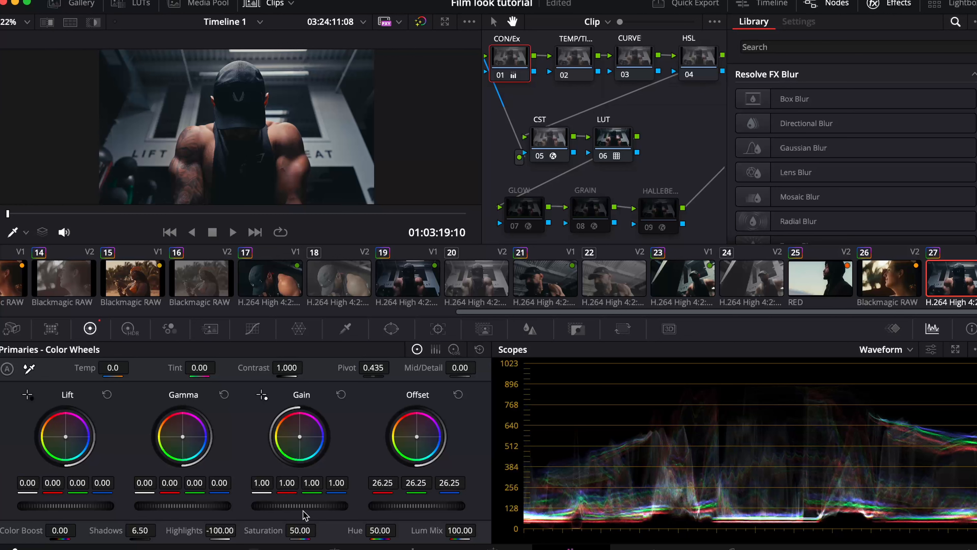
# Lower the CON/Ex node's gain to 0.83 and fine-tune its red gain around 0.81
pyautogui.moveTo(285, 506); pyautogui.dragTo(337, 265)
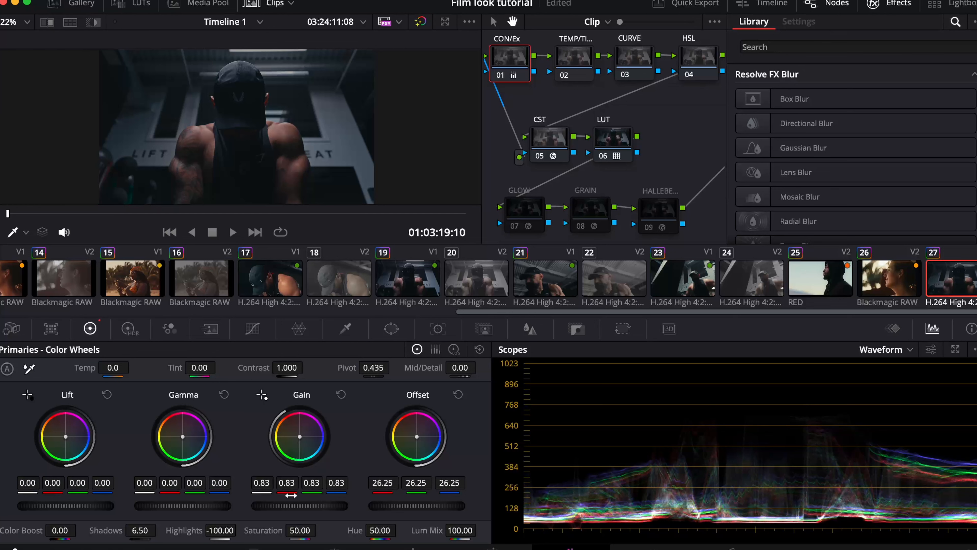
pyautogui.moveTo(290, 484); pyautogui.dragTo(290, 484)
pyautogui.moveTo(290, 484); pyautogui.dragTo(287, 484)
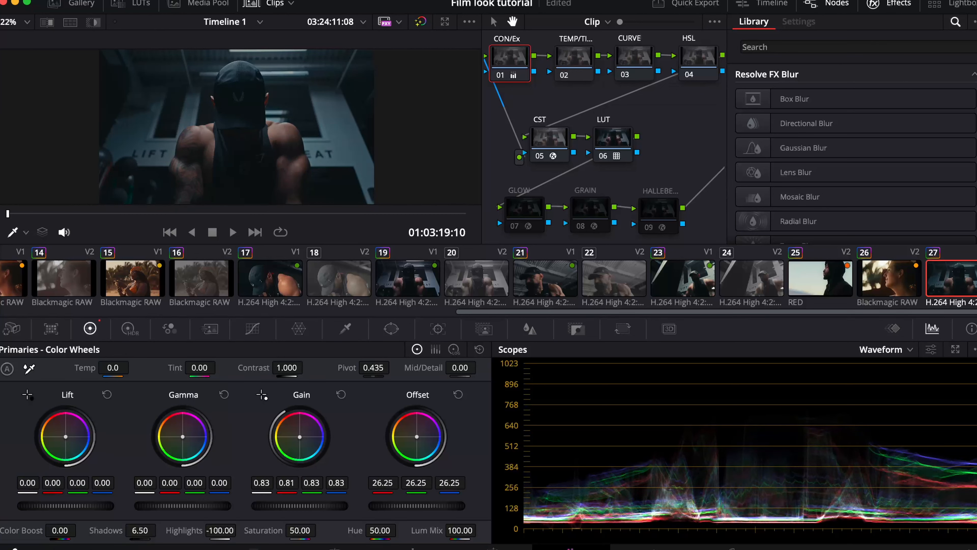
pyautogui.click(285, 484)
pyautogui.moveTo(285, 484); pyautogui.dragTo(290, 484)
# Set the tint to 12.00 on the temperature and tint node (02)
pyautogui.click(574, 56)
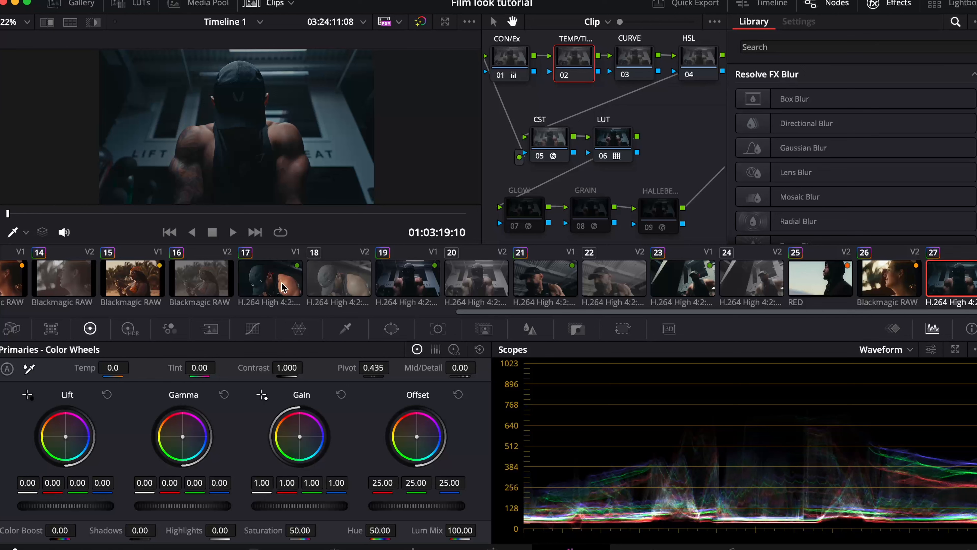
pyautogui.moveTo(199, 368); pyautogui.dragTo(219, 362)
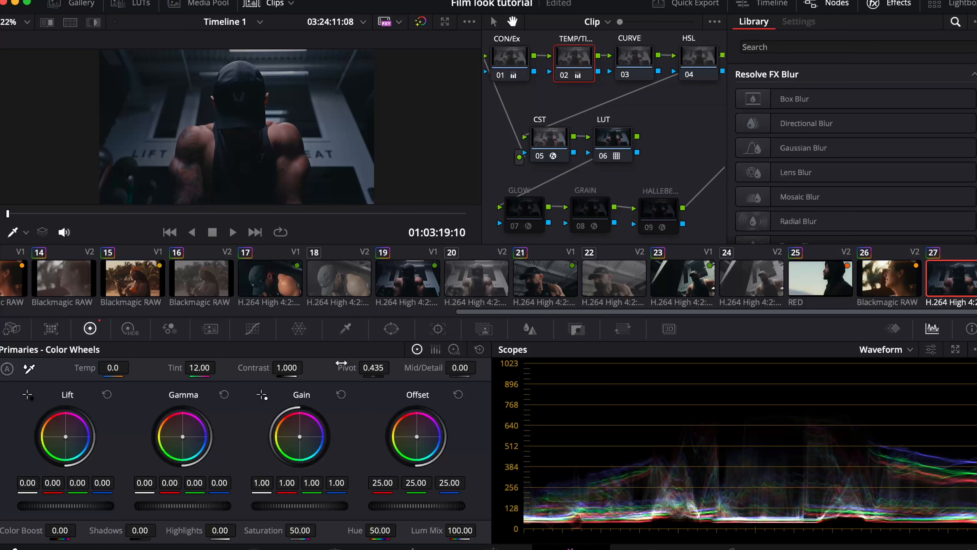
# On the CURVE node (03), add a shadow point and a midtone point to the custom curve and raise both slightly
pyautogui.click(638, 66)
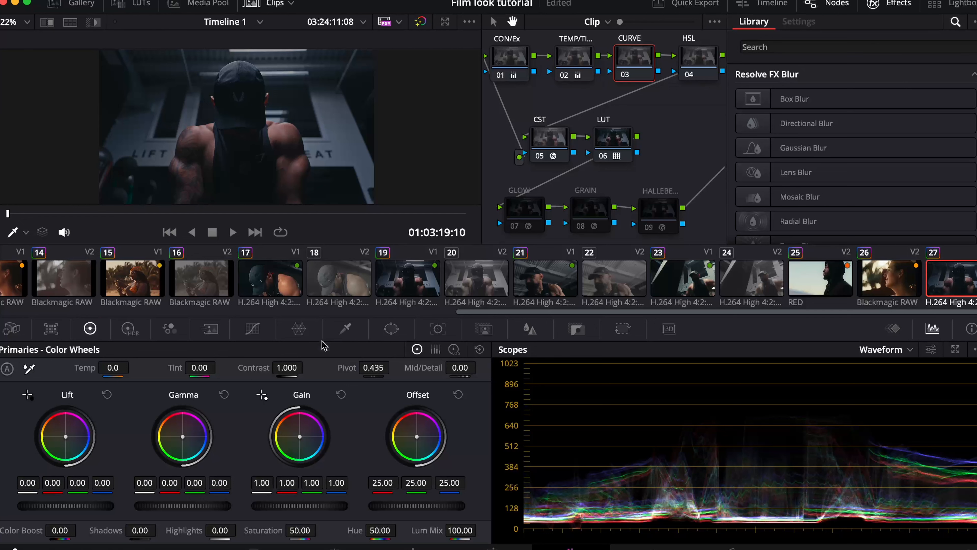
pyautogui.click(259, 333)
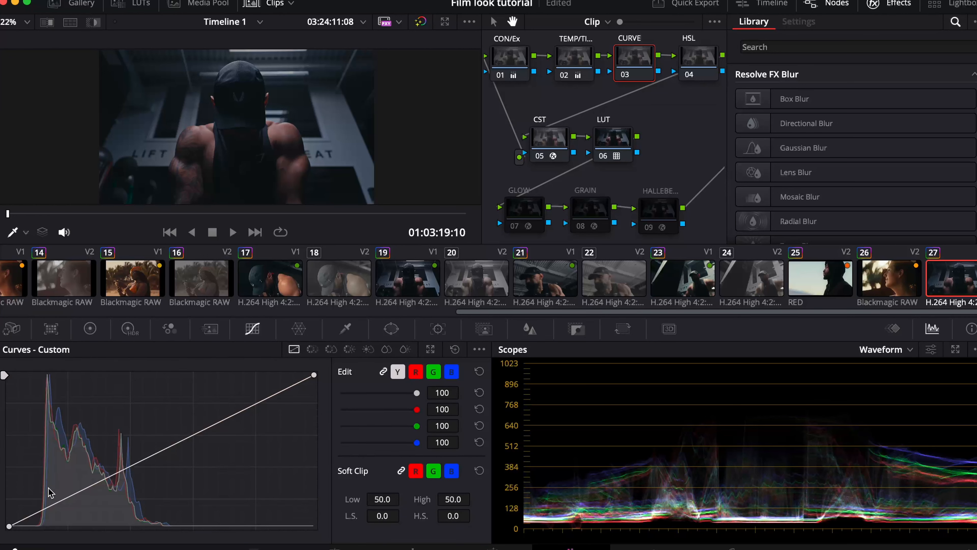
pyautogui.click(45, 511)
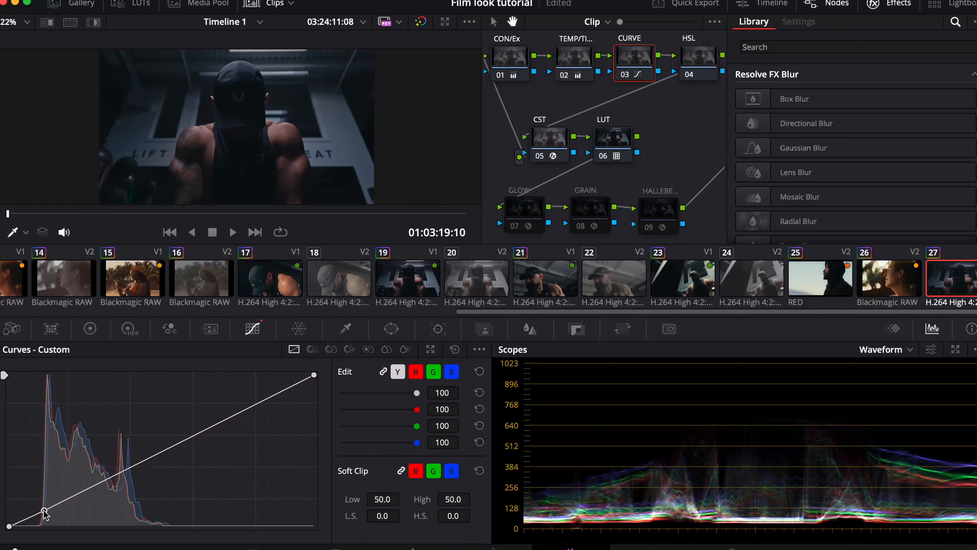
pyautogui.click(120, 469)
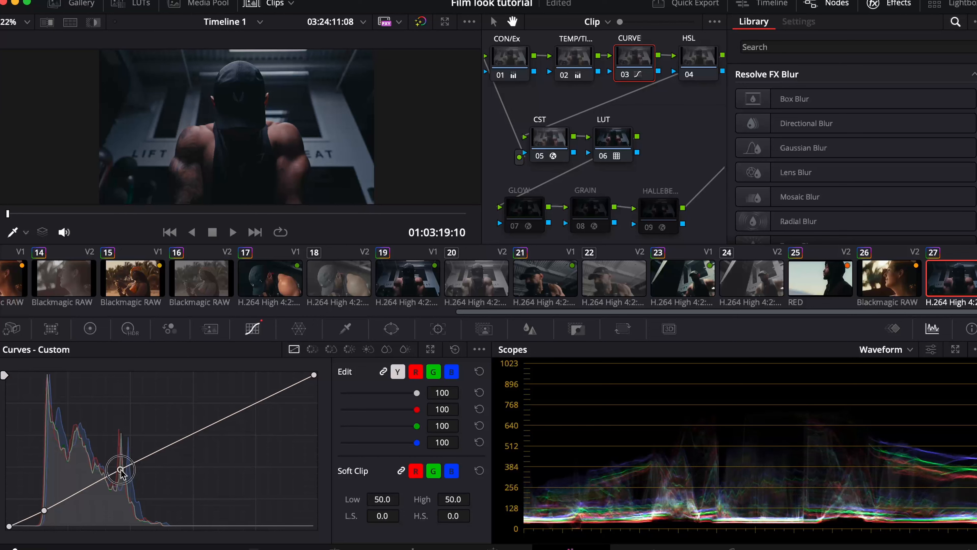
pyautogui.moveTo(120, 469); pyautogui.dragTo(120, 465)
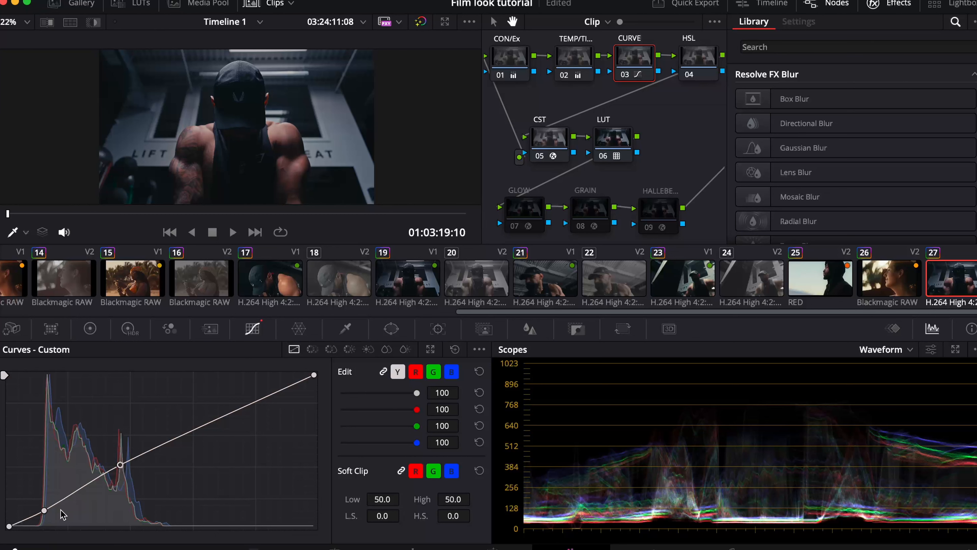
pyautogui.moveTo(45, 510); pyautogui.dragTo(48, 507)
pyautogui.moveTo(47, 507); pyautogui.dragTo(48, 505)
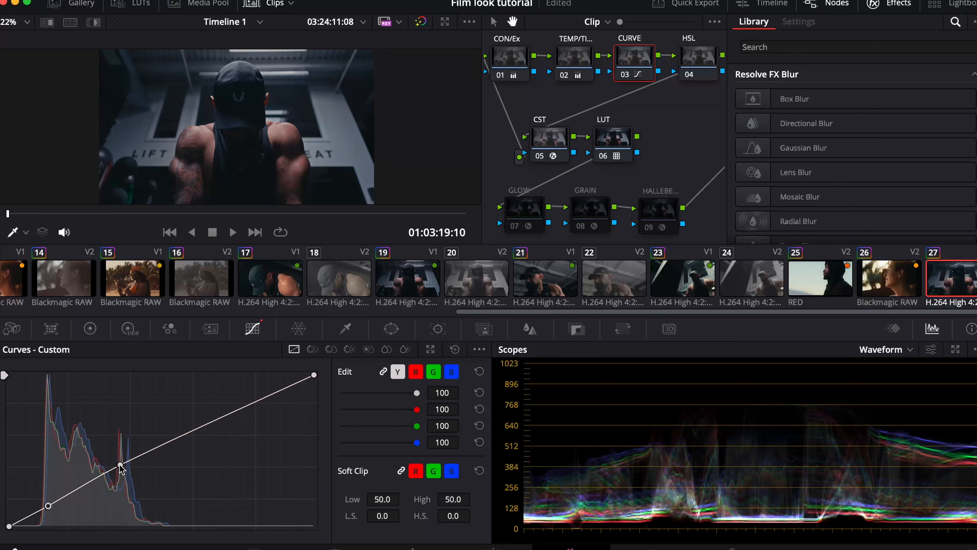
pyautogui.moveTo(119, 466); pyautogui.dragTo(117, 464)
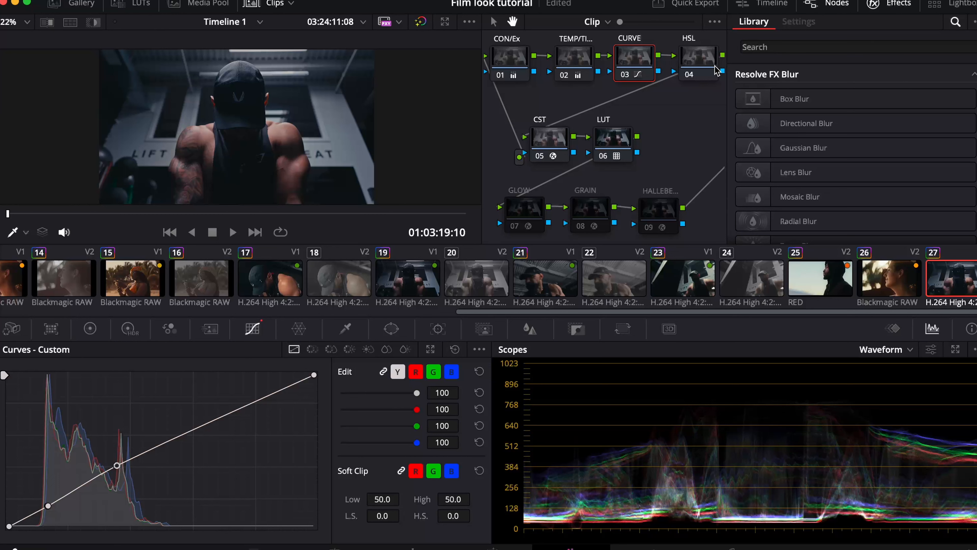
# Open the Color Warper for the HSL node (04), sample the shoulder's skin tone, and switch the scopes to the vectorscope
pyautogui.click(700, 66)
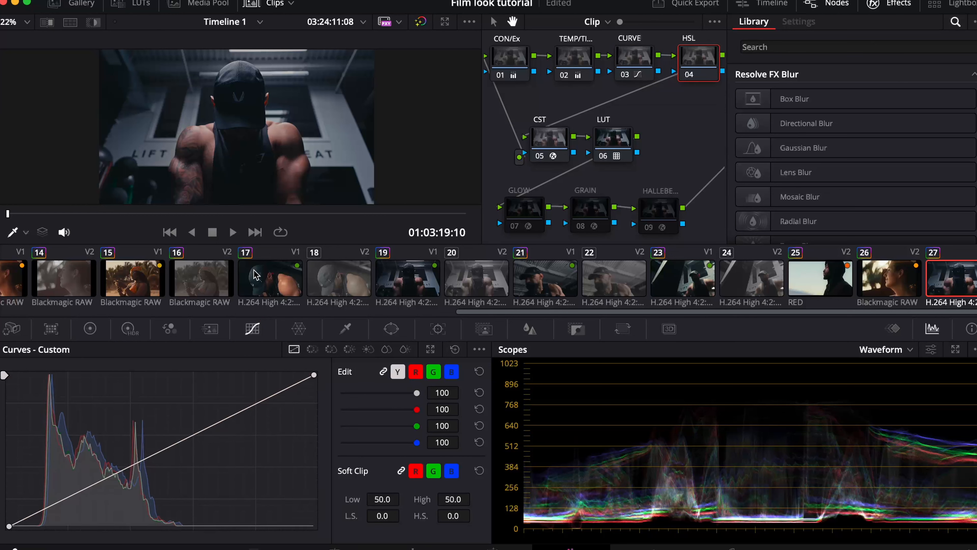
pyautogui.click(299, 328)
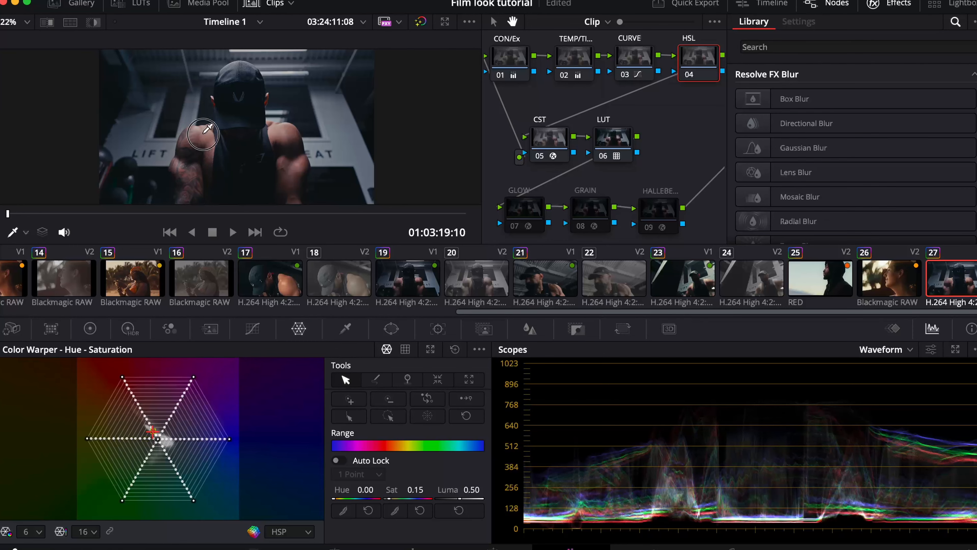
pyautogui.click(204, 128)
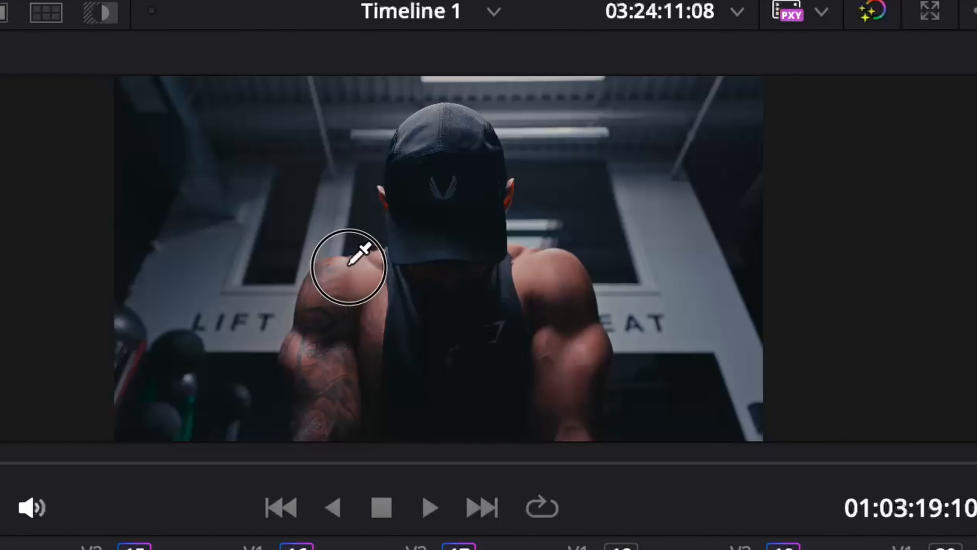
pyautogui.moveTo(348, 278); pyautogui.dragTo(350, 285)
pyautogui.click(349, 279)
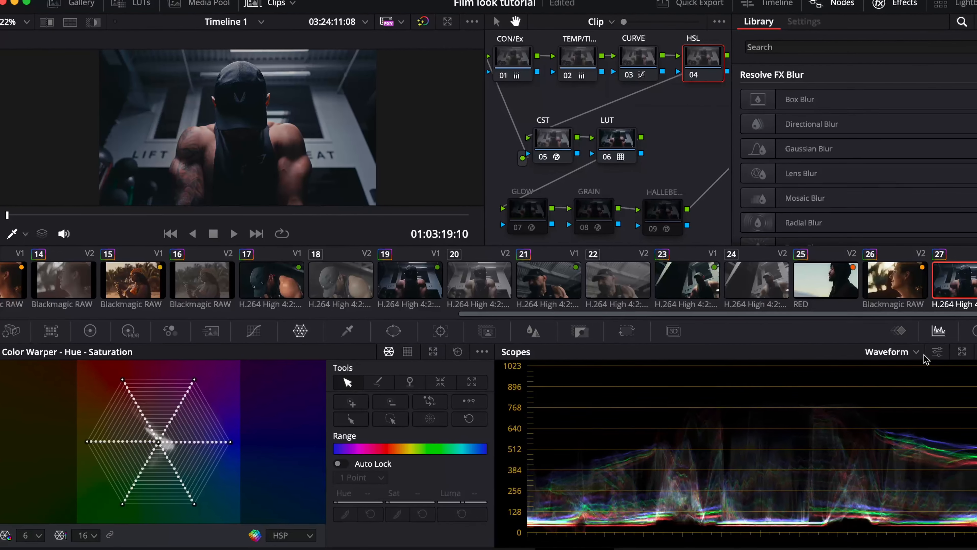
pyautogui.click(923, 355)
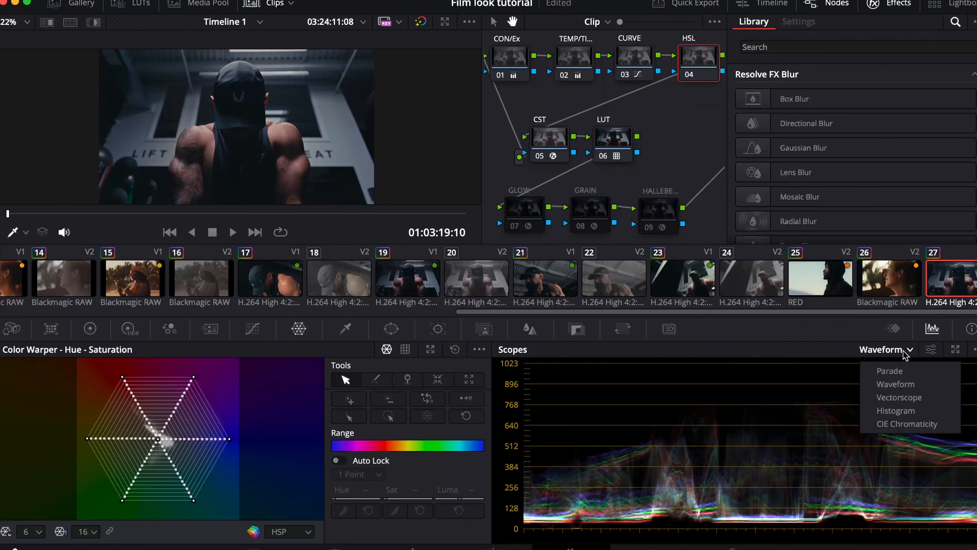
pyautogui.click(908, 397)
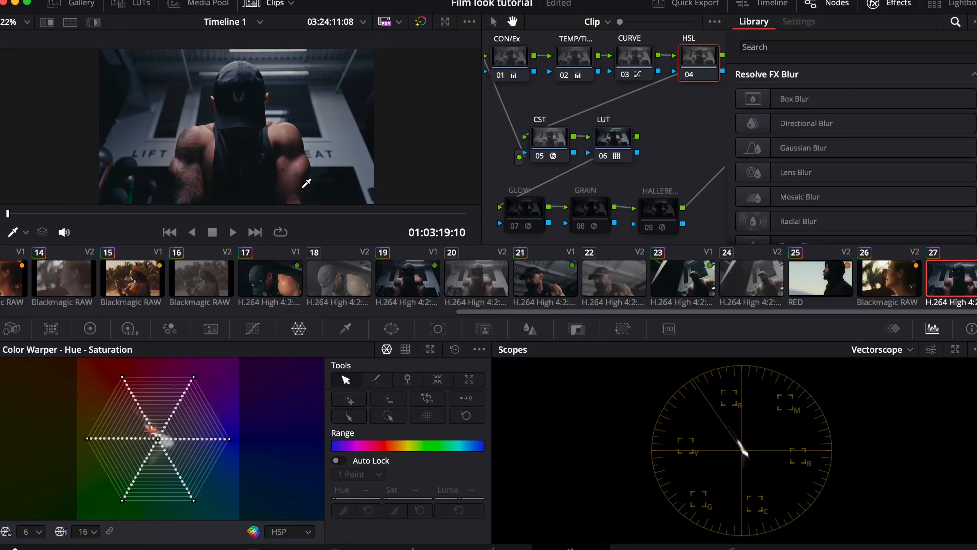
# Pin the shoulder's skin tone in the Color Warper and set its hue to 0.95 and saturation to 0.15
pyautogui.click(291, 127)
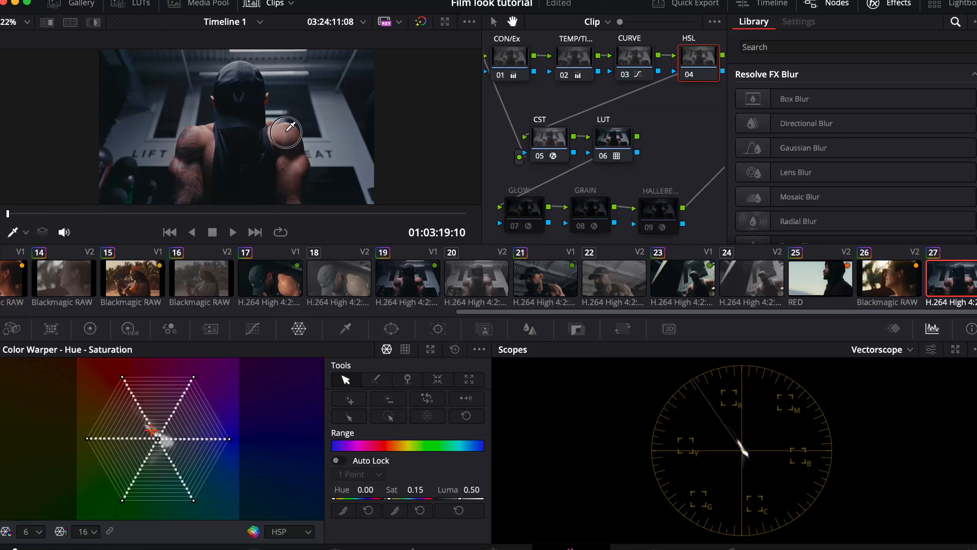
pyautogui.click(290, 126)
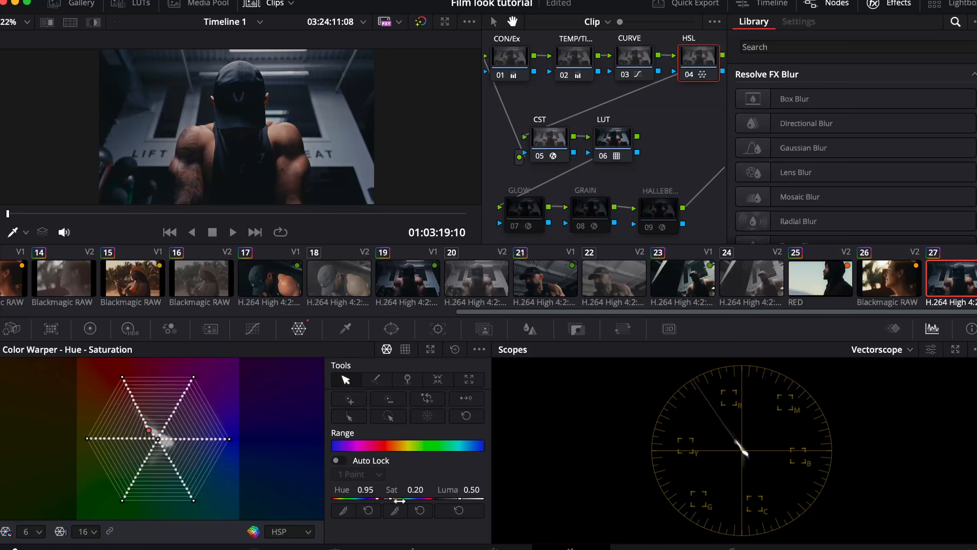
pyautogui.moveTo(365, 490); pyautogui.dragTo(282, 478)
pyautogui.moveTo(438, 491); pyautogui.dragTo(326, 469)
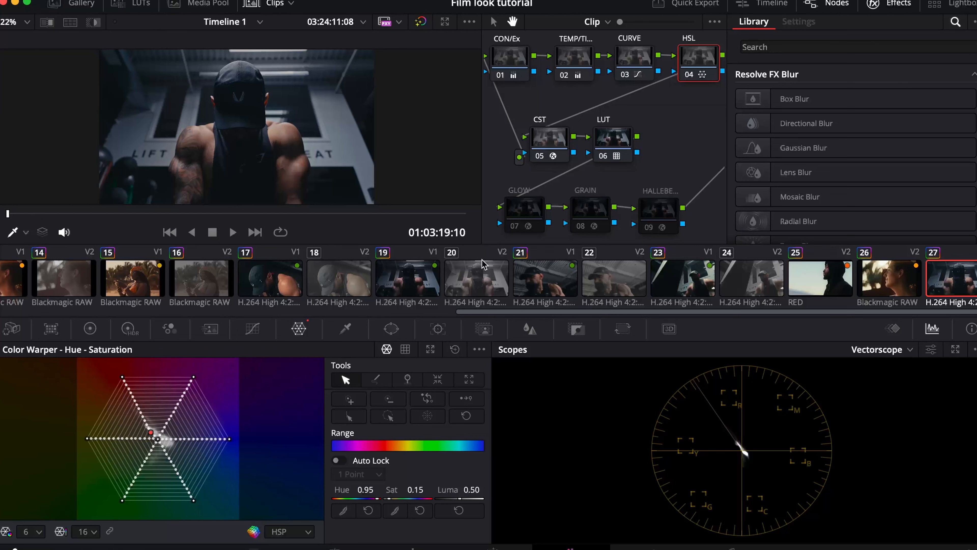
# Enable the GLOW (07), GRAIN (08) and halation (09) nodes
pyautogui.click(535, 208)
pyautogui.hotkey('ctrl', 'd')
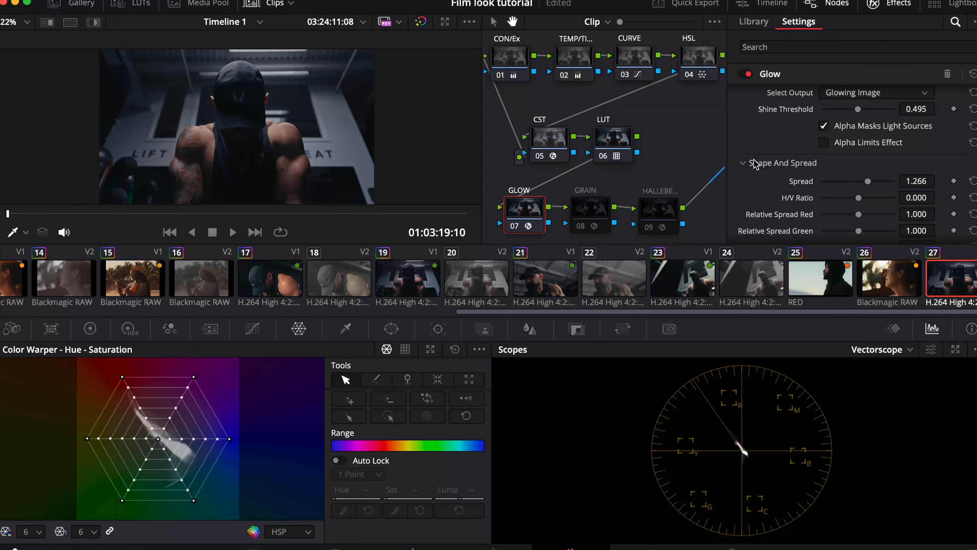
pyautogui.click(592, 208)
pyautogui.hotkey('ctrl', 'd')
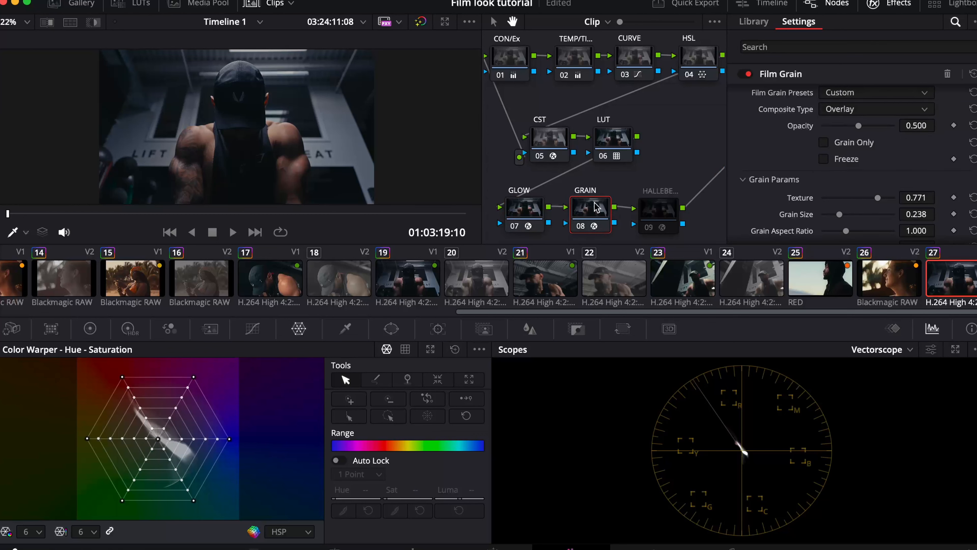
pyautogui.click(665, 209)
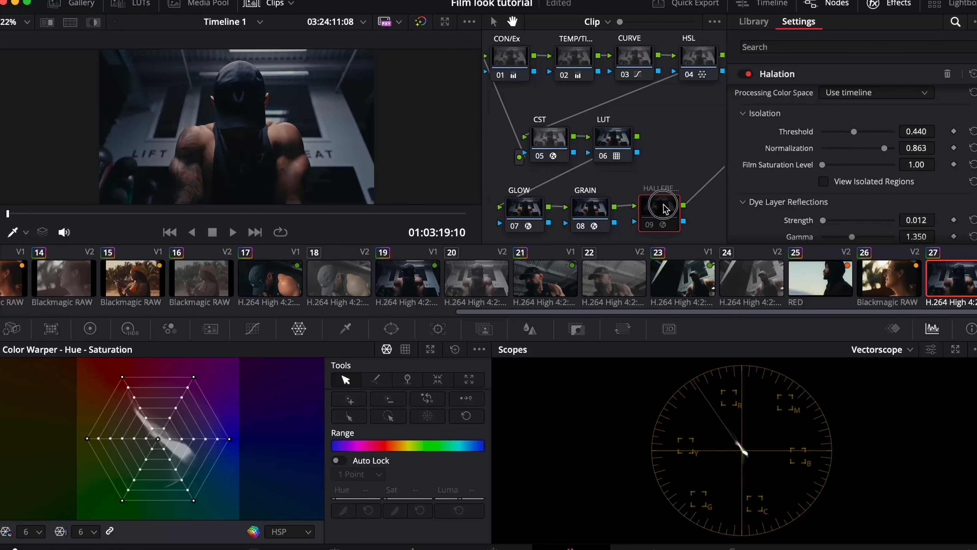
pyautogui.moveTo(667, 209); pyautogui.dragTo(667, 211)
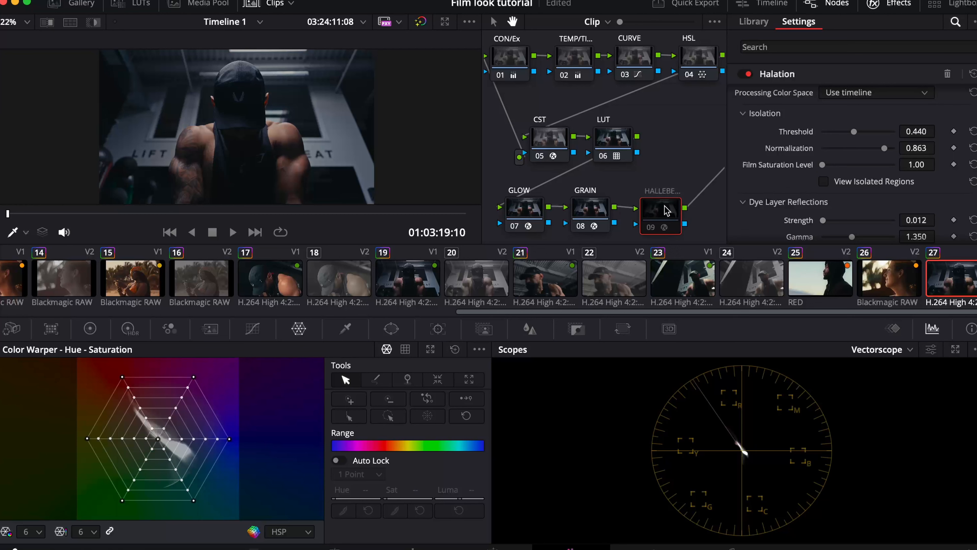
pyautogui.hotkey('ctrl', 'd')
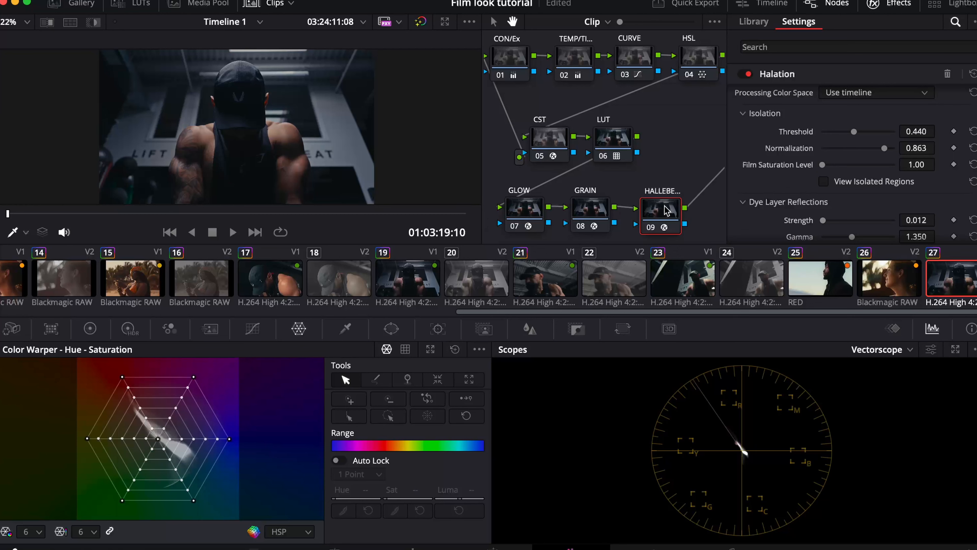
# Compare the image with the halation node (09) off and on, and nudge that node into line with the GRAIN node
pyautogui.press('super+d')
pyautogui.press('super+d')
pyautogui.press('super+d')
pyautogui.press('super+d')
pyautogui.moveTo(857, 140); pyautogui.dragTo(856, 131)
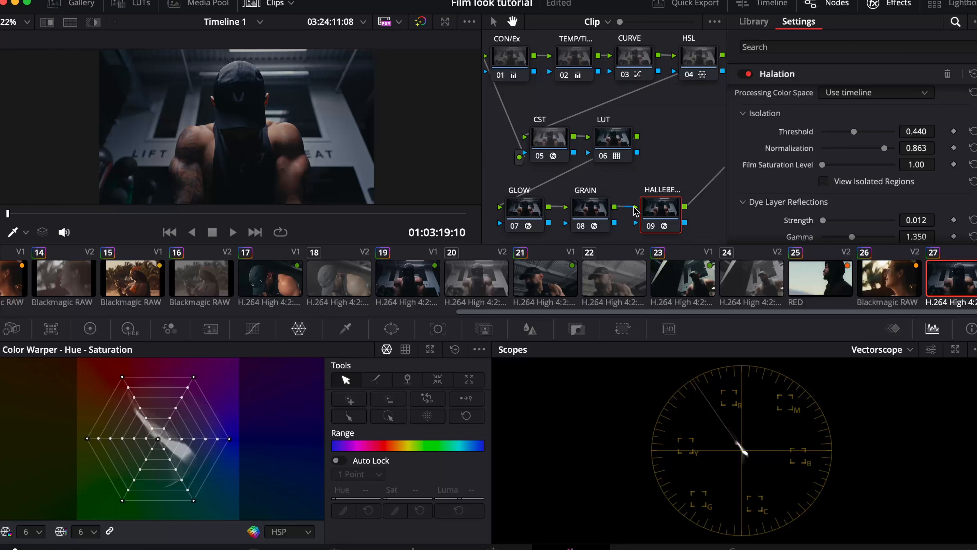
pyautogui.click(658, 207)
pyautogui.moveTo(657, 207); pyautogui.dragTo(654, 204)
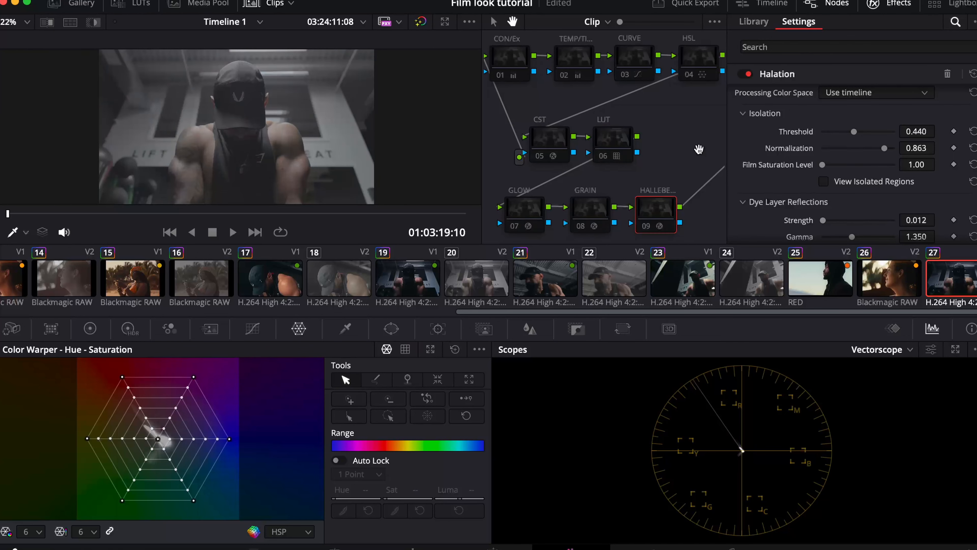
# Review the grade from all nodes disabled by re-enabling CST, LUT, CON/Ex, temperature and tint, CURVE, HSL and GLOW in turn
pyautogui.click(562, 138)
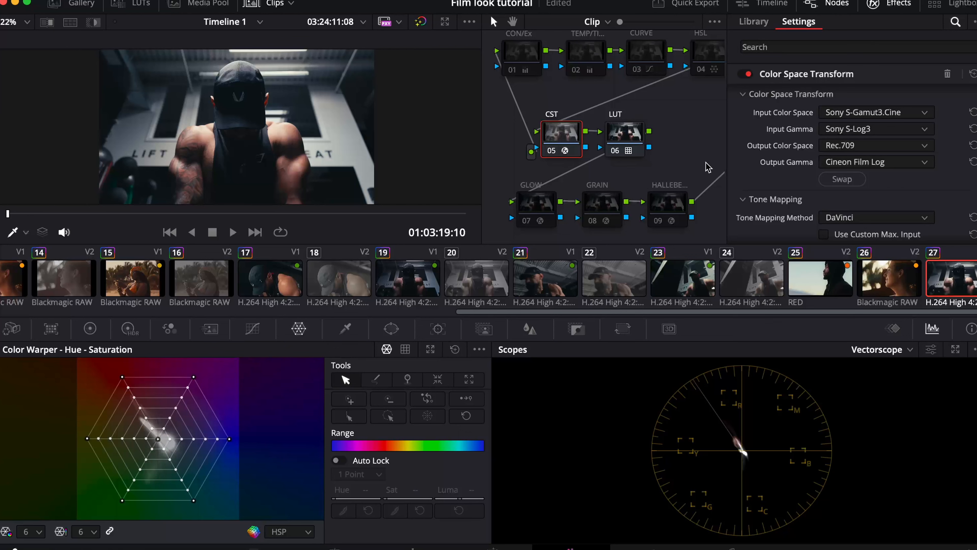
pyautogui.click(520, 58)
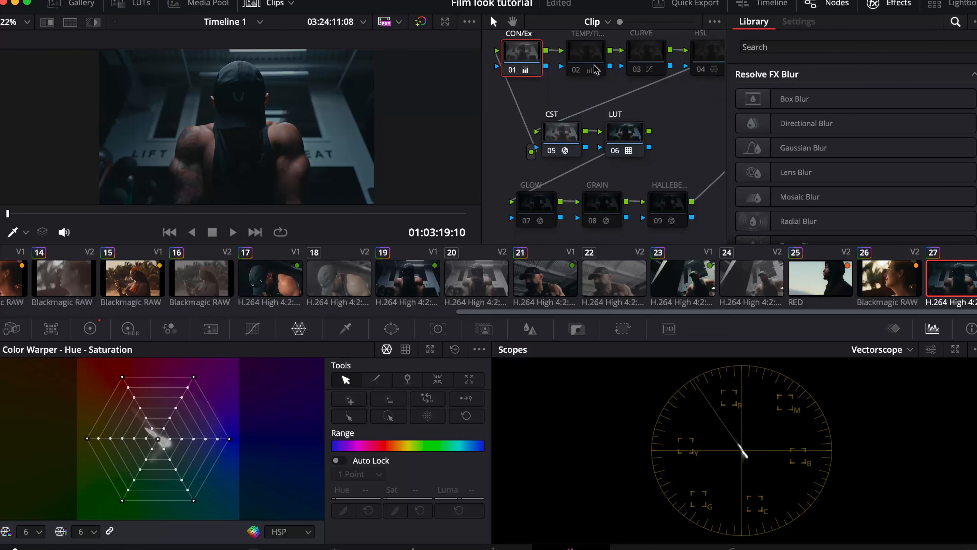
pyautogui.click(590, 55)
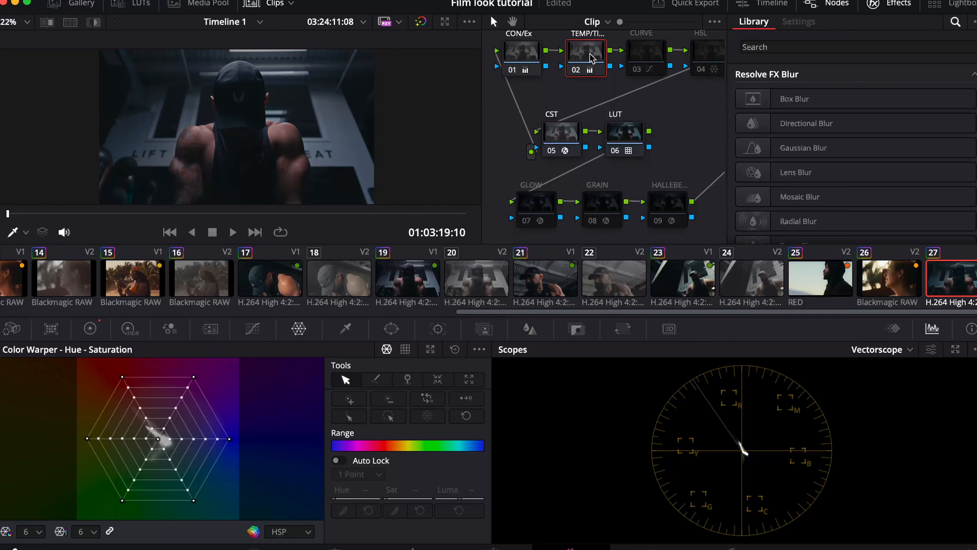
pyautogui.click(653, 59)
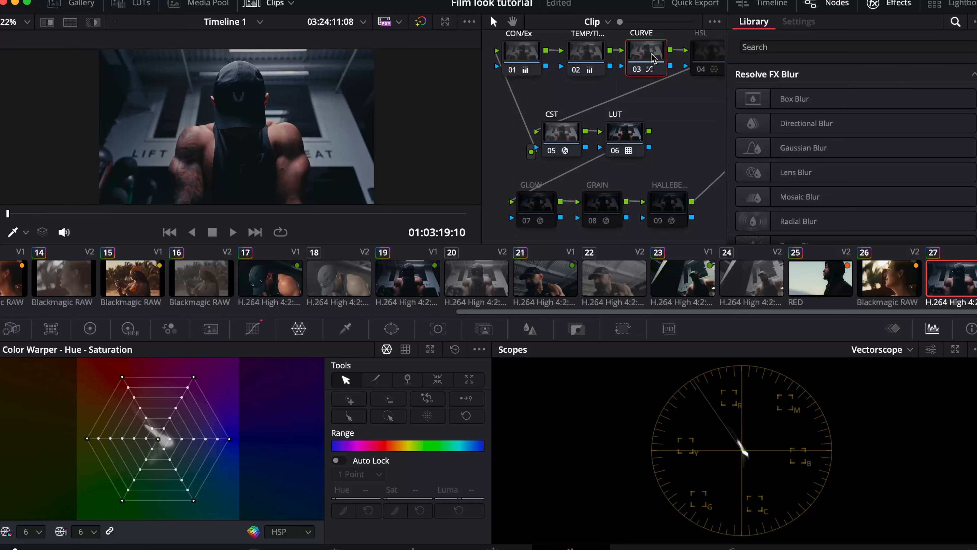
pyautogui.click(710, 60)
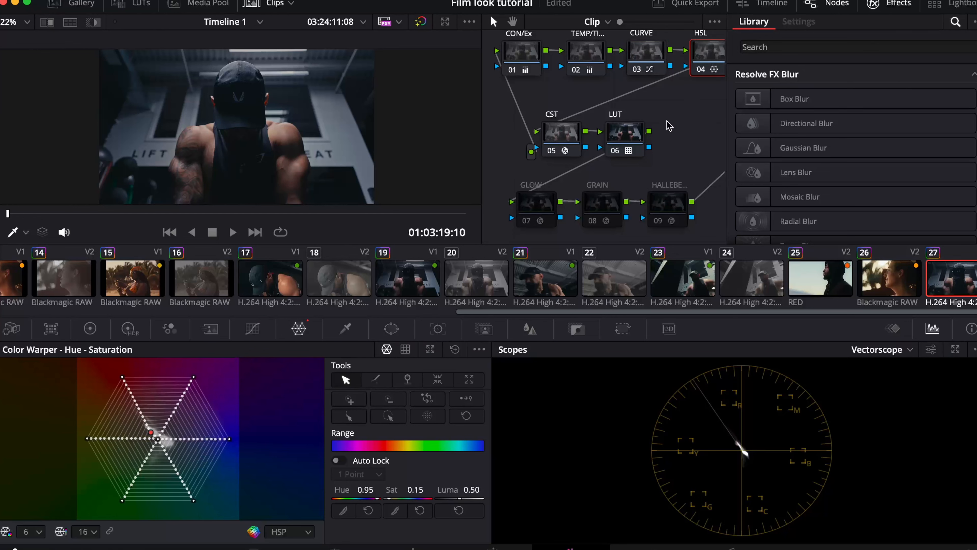
pyautogui.click(548, 202)
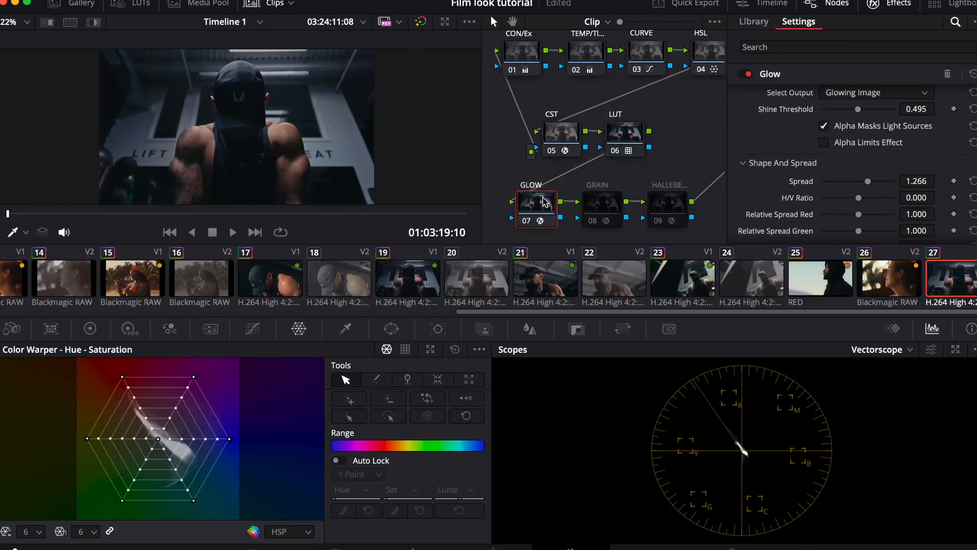